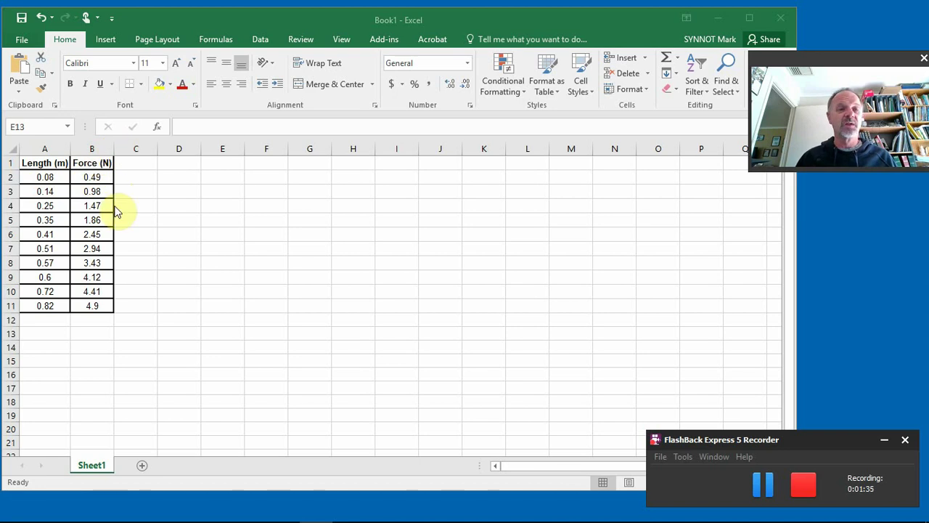
Insert a markers-only scatter chart from the length and force values in A2:B11.
left_click(38, 178)
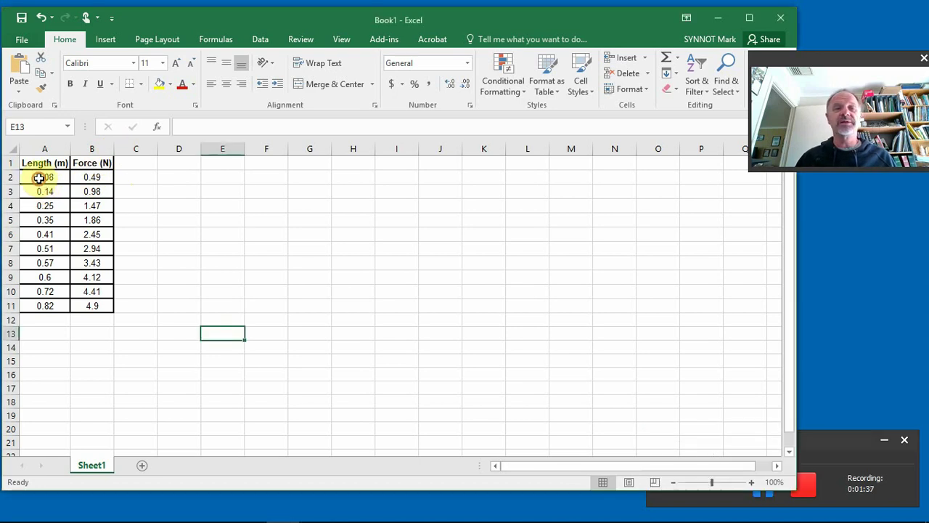
left_click_drag(38, 178, 82, 306)
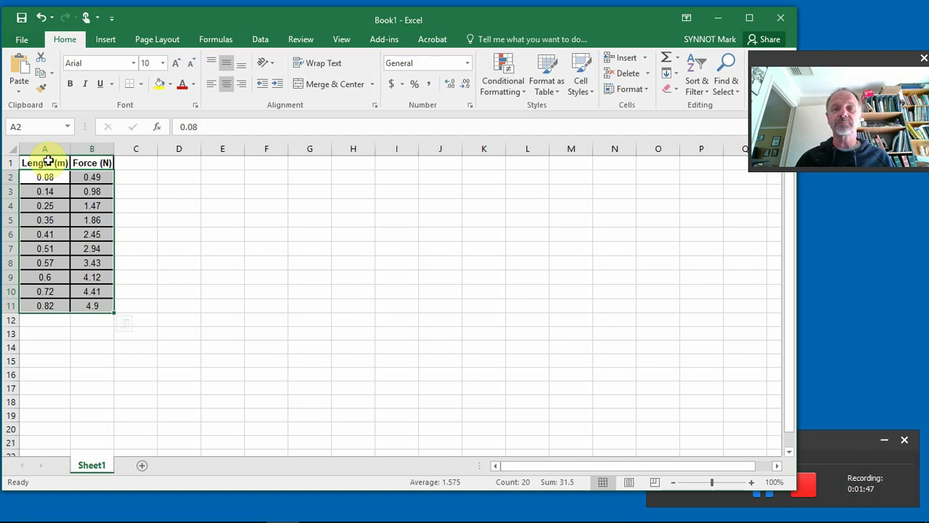
left_click(107, 45)
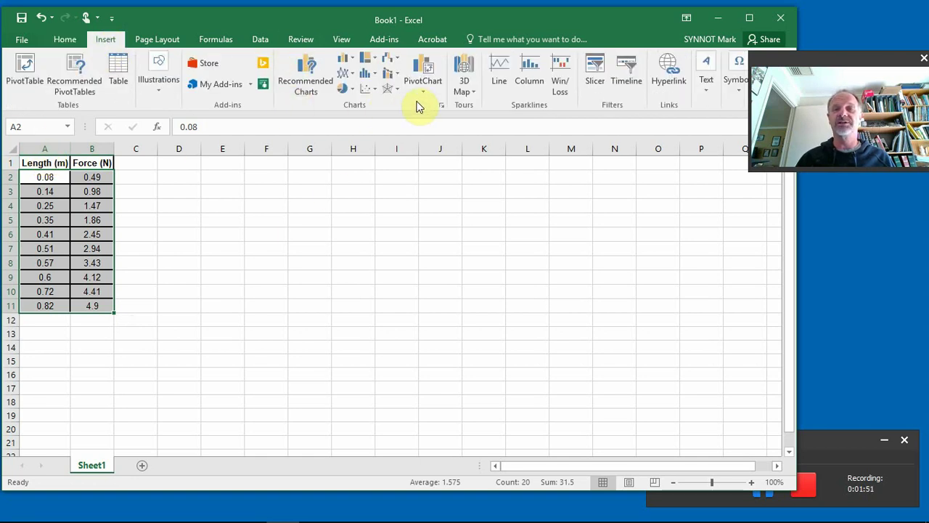
left_click(376, 90)
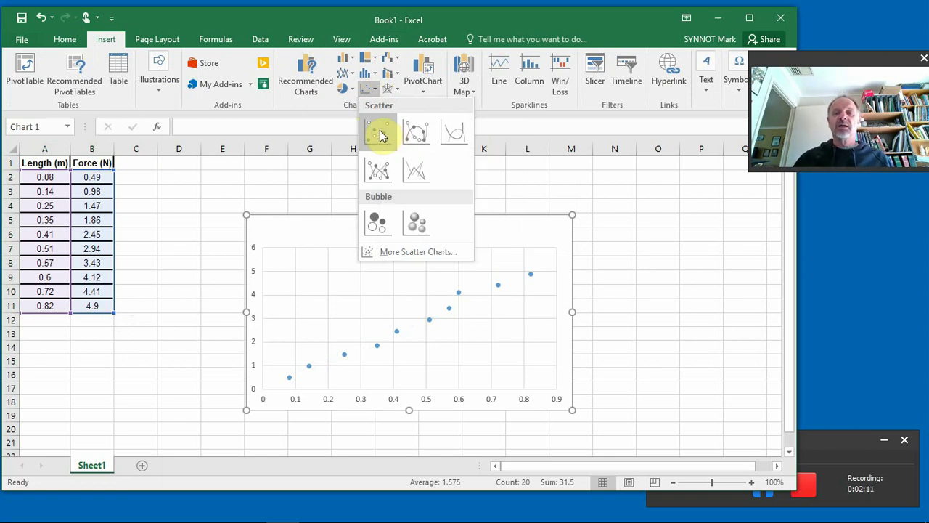
left_click(379, 133)
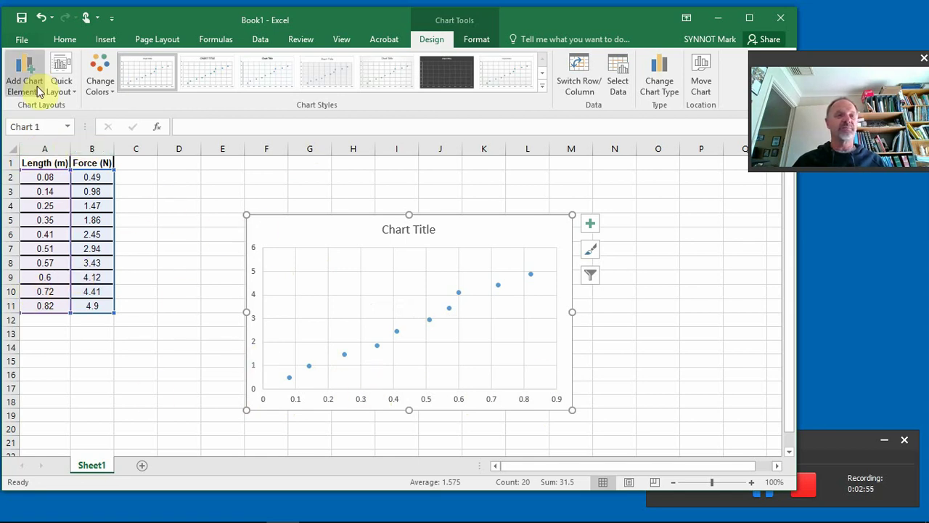
Add a primary horizontal axis title to the scatter chart.
left_click(59, 72)
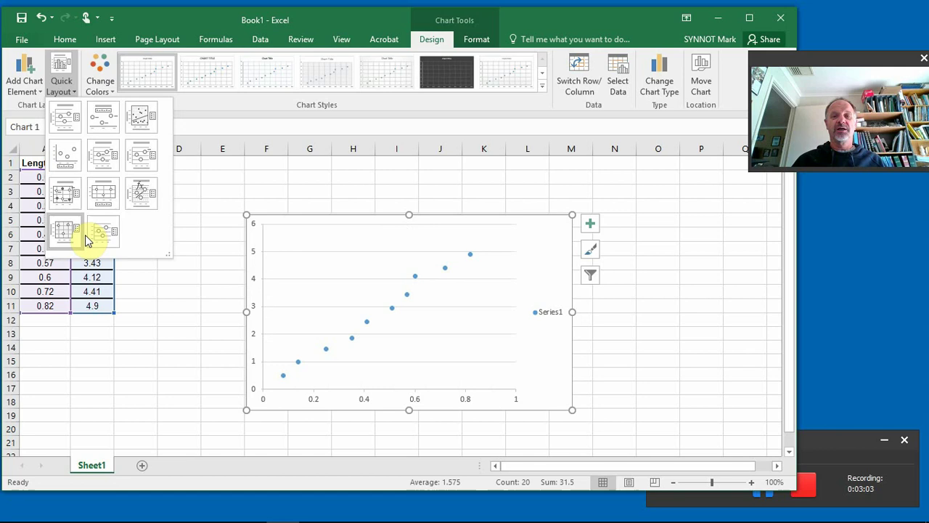
left_click(20, 76)
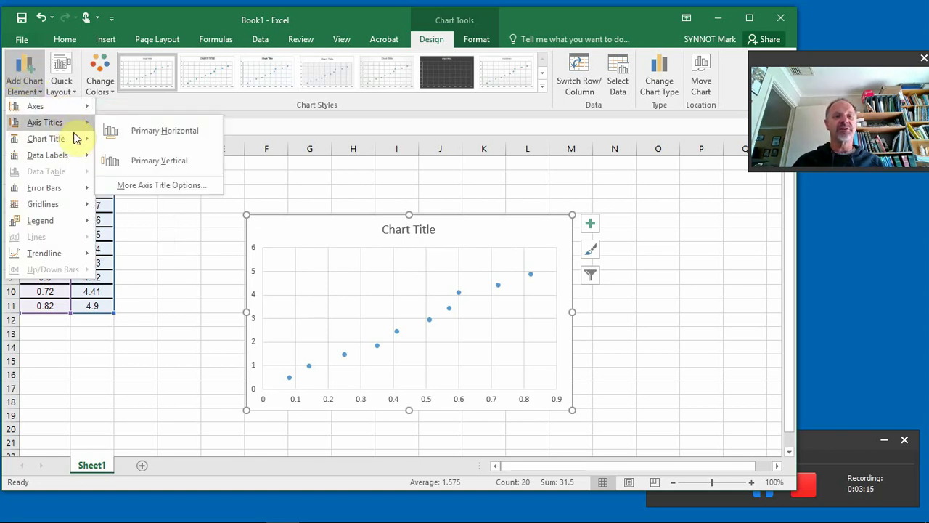
mouse_move(76, 141)
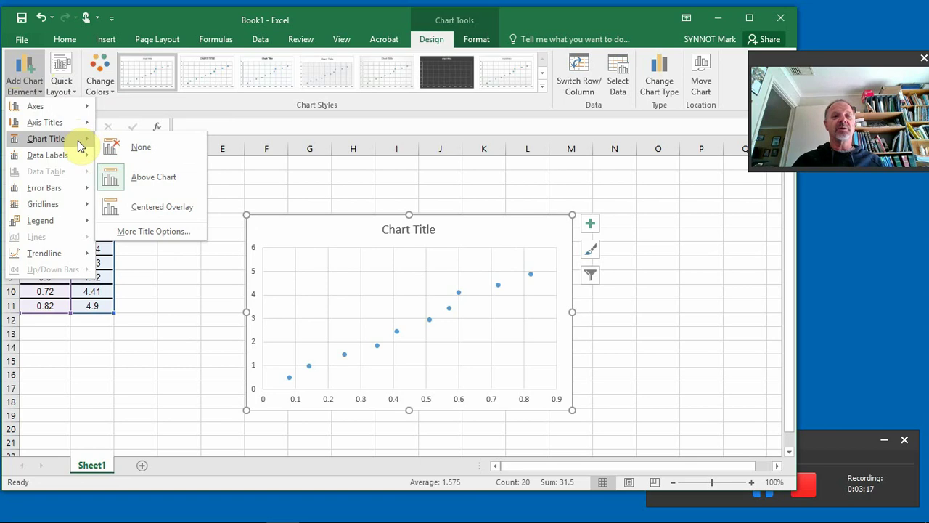
mouse_move(81, 163)
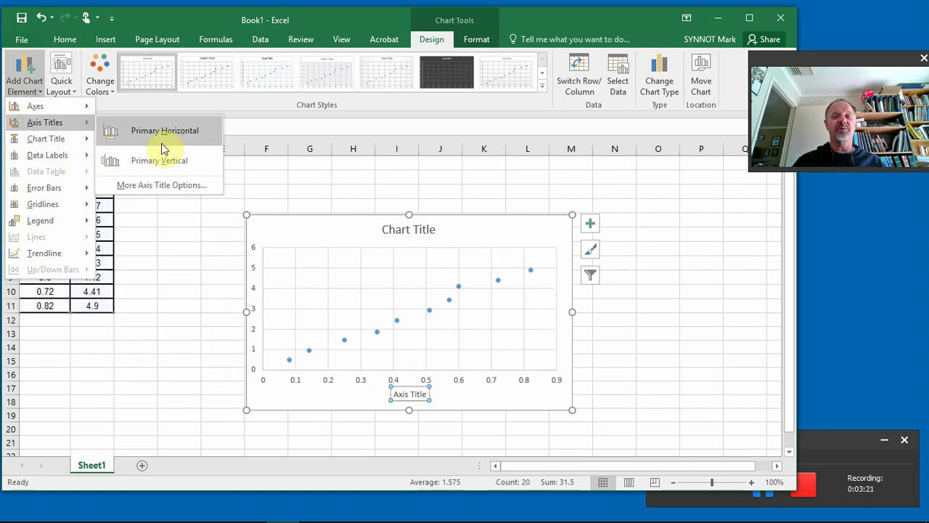
left_click(174, 140)
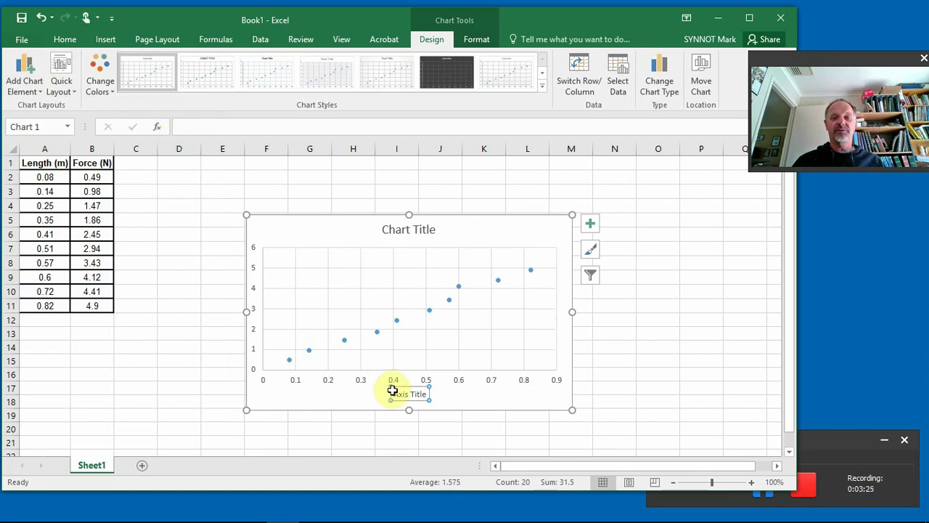
Replace the horizontal axis title's placeholder with the heading from cell A1, "Length (m)".
left_click_drag(398, 394, 431, 396)
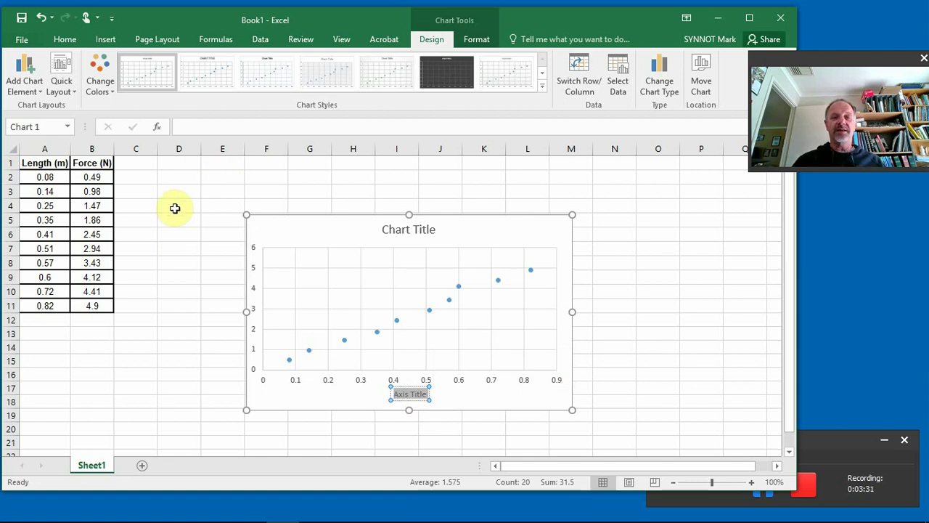
left_click(46, 161)
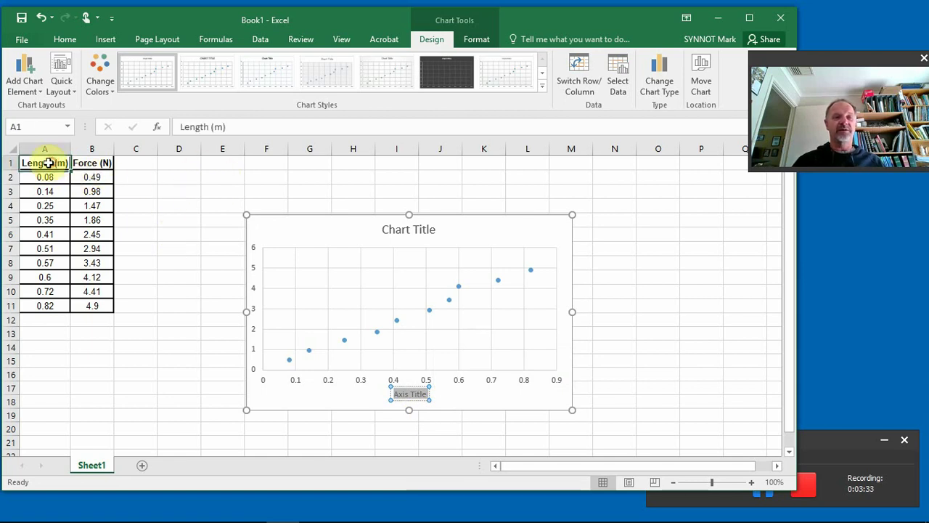
left_click_drag(243, 127, 172, 120)
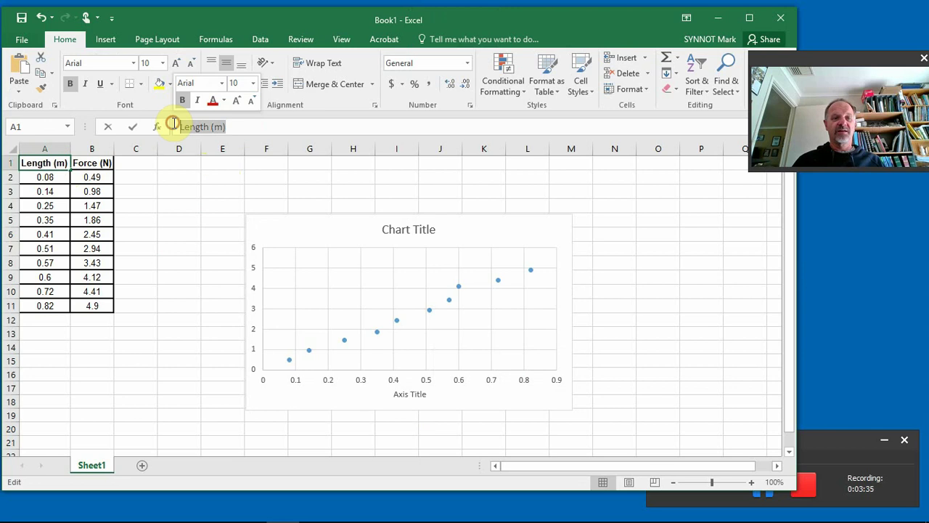
left_click(406, 392)
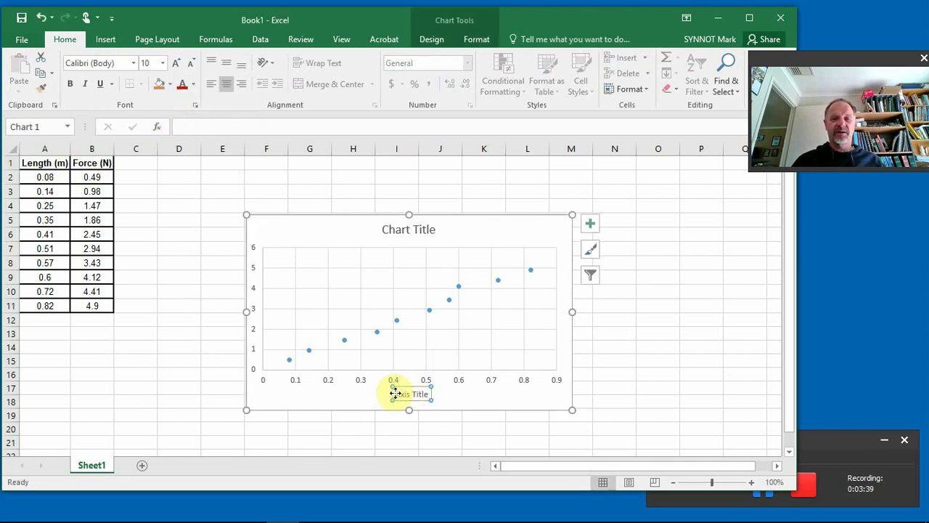
left_click_drag(395, 392, 432, 391)
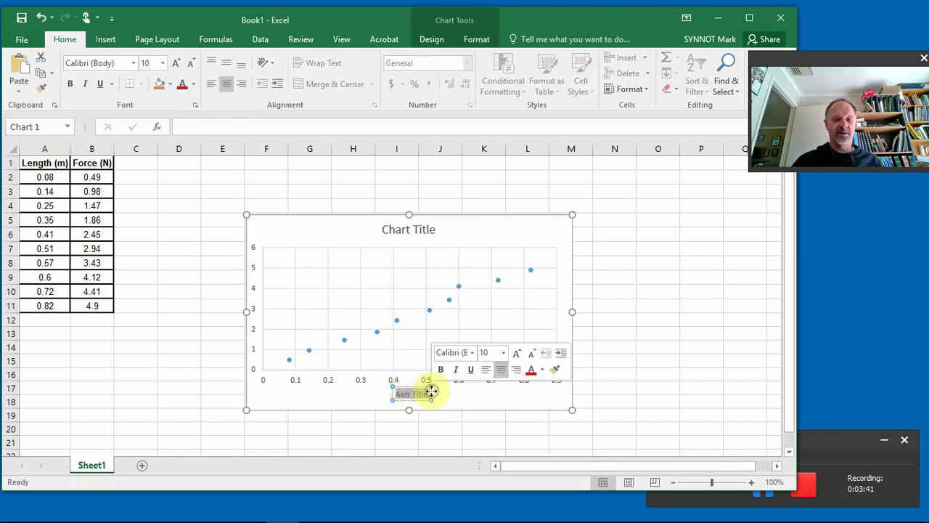
type("Length (m)")
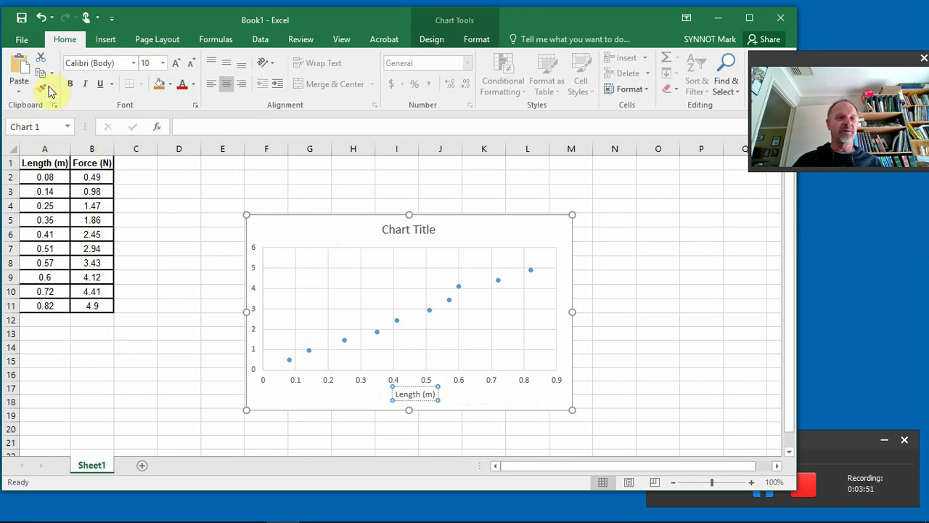
Add a primary vertical axis title to the scatter chart.
left_click(107, 40)
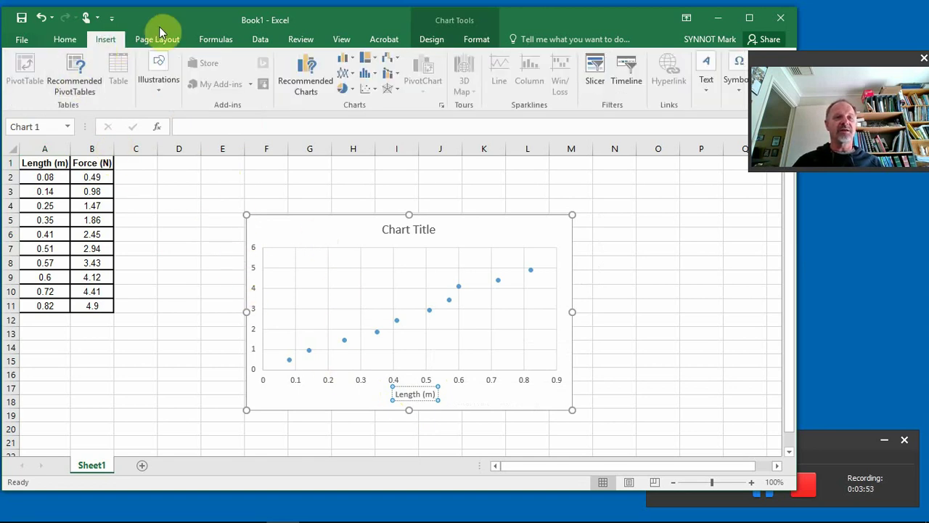
left_click(435, 40)
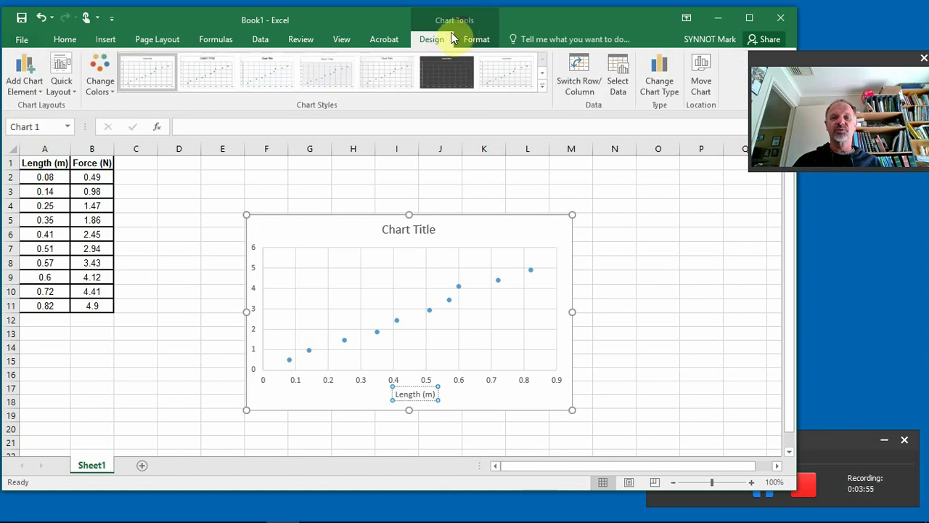
left_click(32, 75)
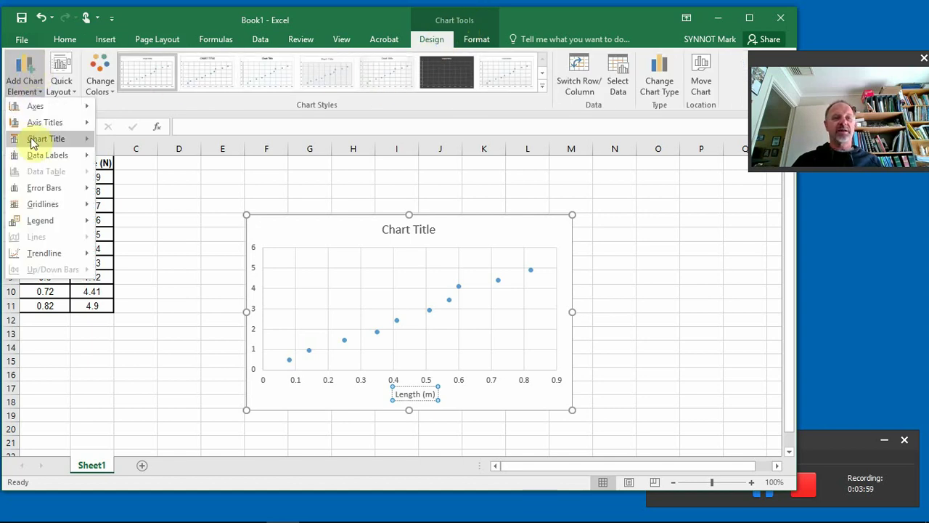
mouse_move(36, 152)
mouse_move(43, 122)
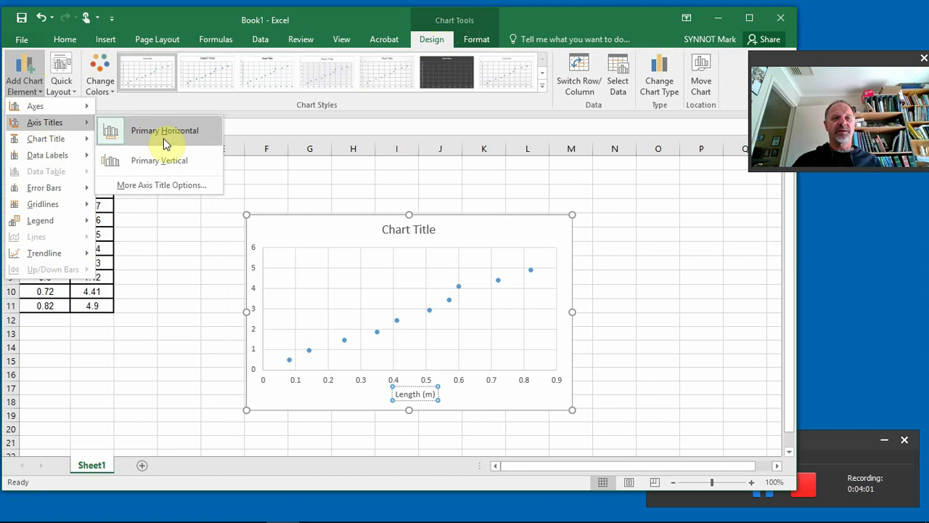
left_click(164, 167)
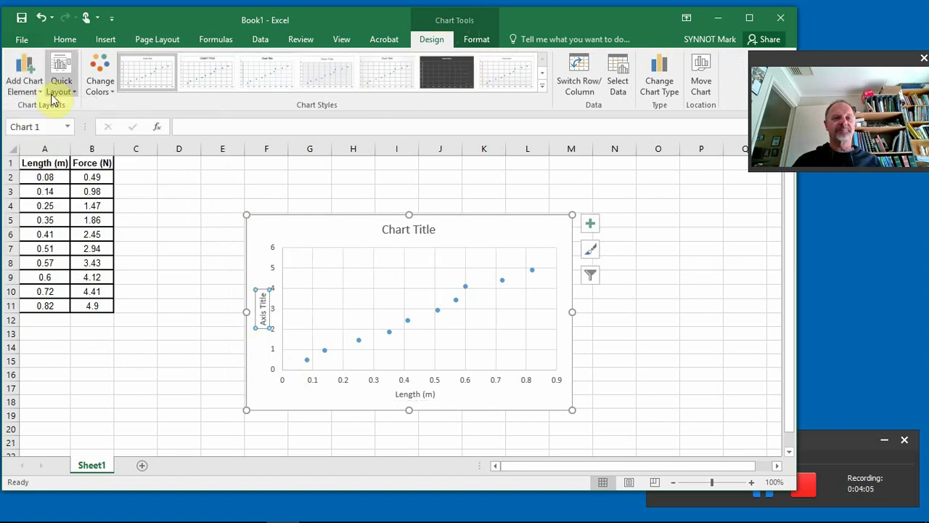
Copy the heading "Force (N)" from cell B1 and use it as the vertical axis title.
left_click(122, 174)
left_click(95, 163)
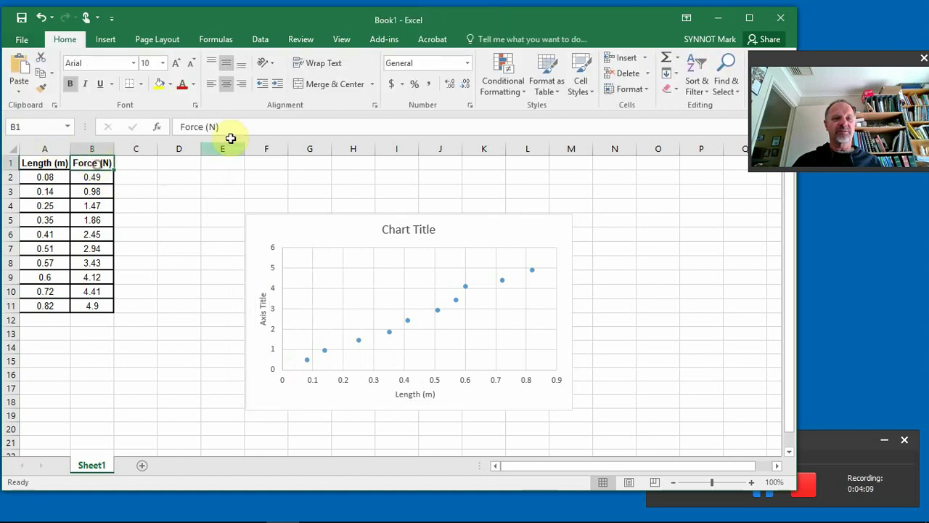
left_click(235, 127)
left_click_drag(235, 127, 143, 108)
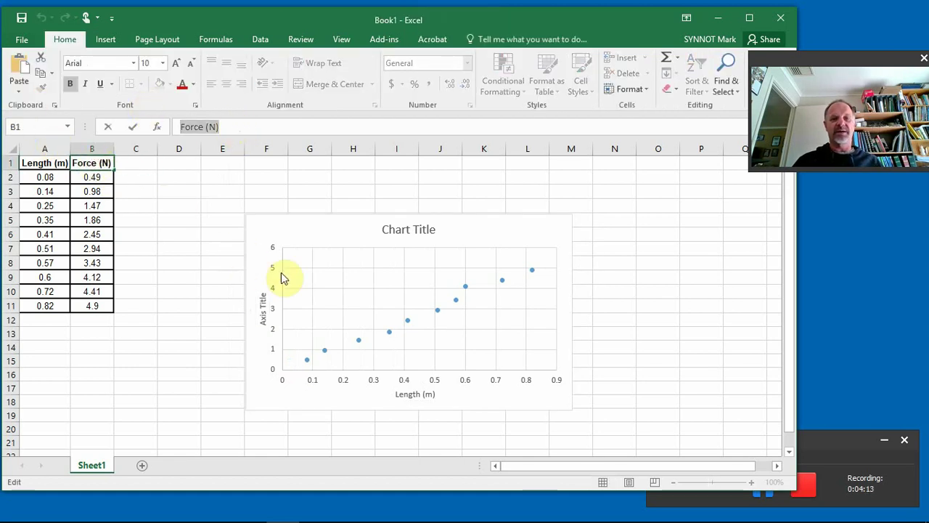
left_click(259, 317)
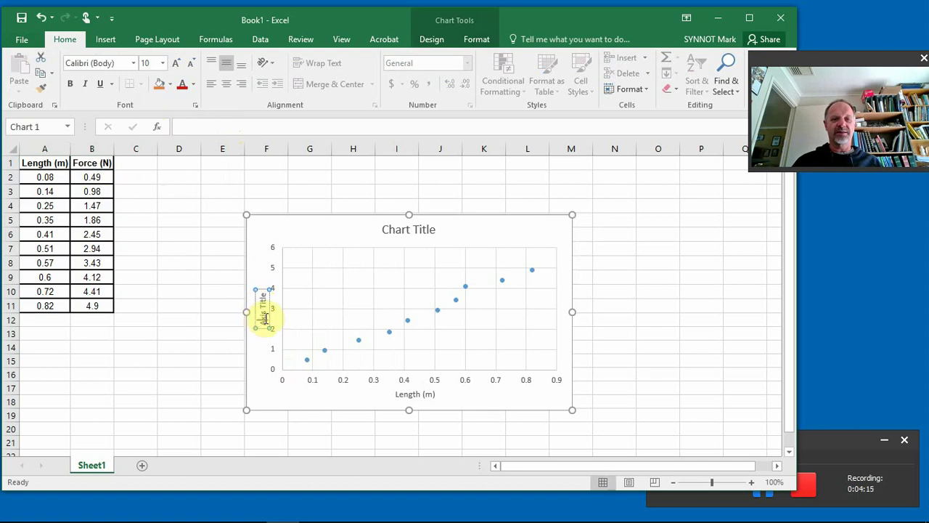
left_click_drag(265, 318, 269, 301)
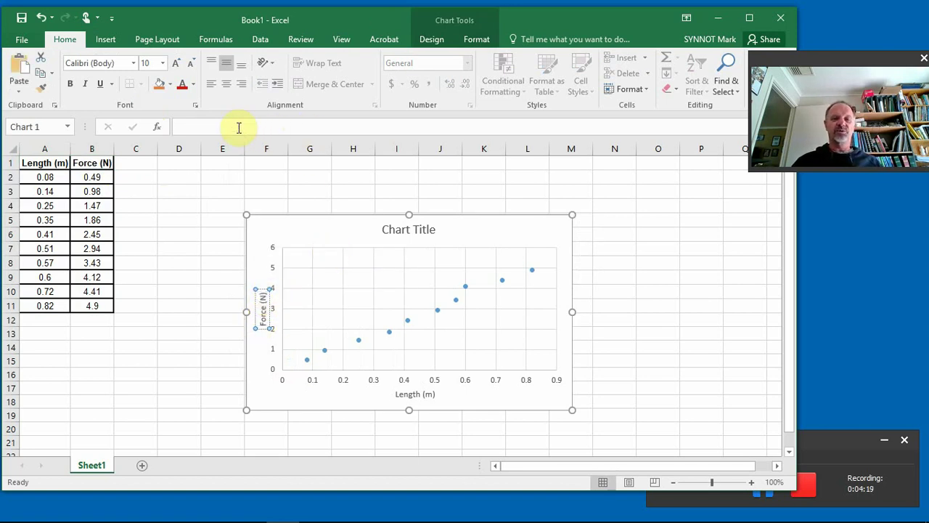
Change the chart title to "Force and length".
left_click(410, 229)
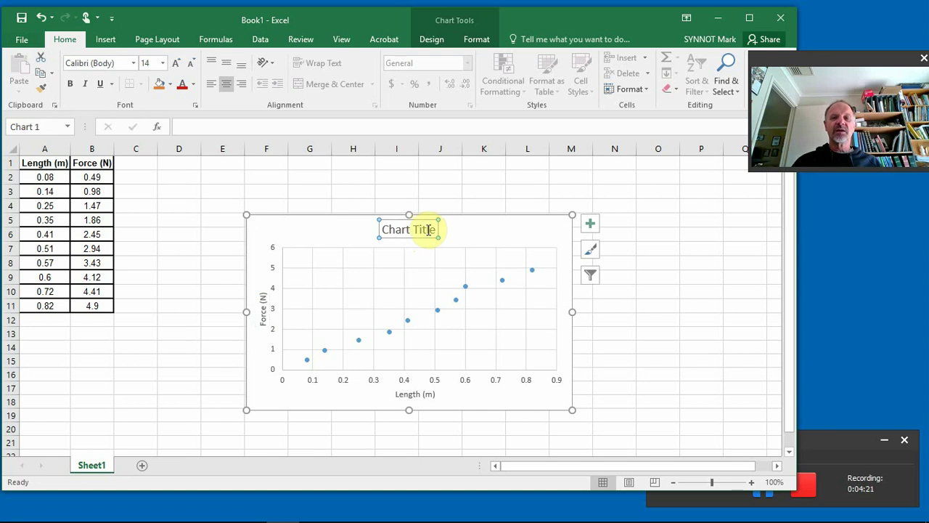
left_click_drag(436, 229, 381, 222)
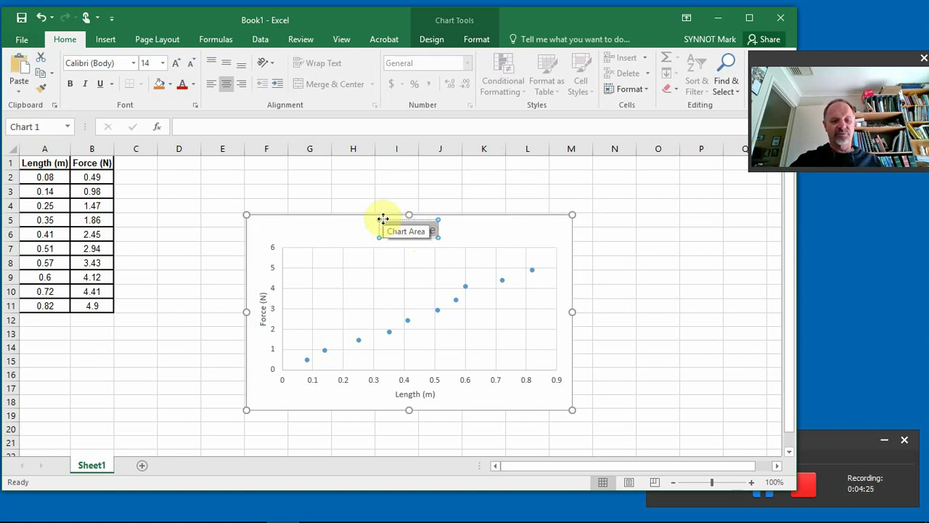
key("Delete")
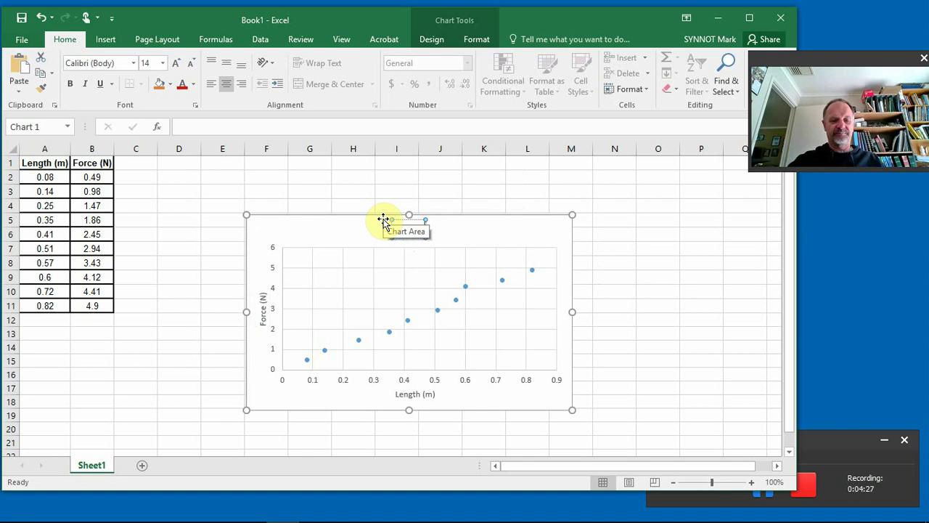
type("Force and length")
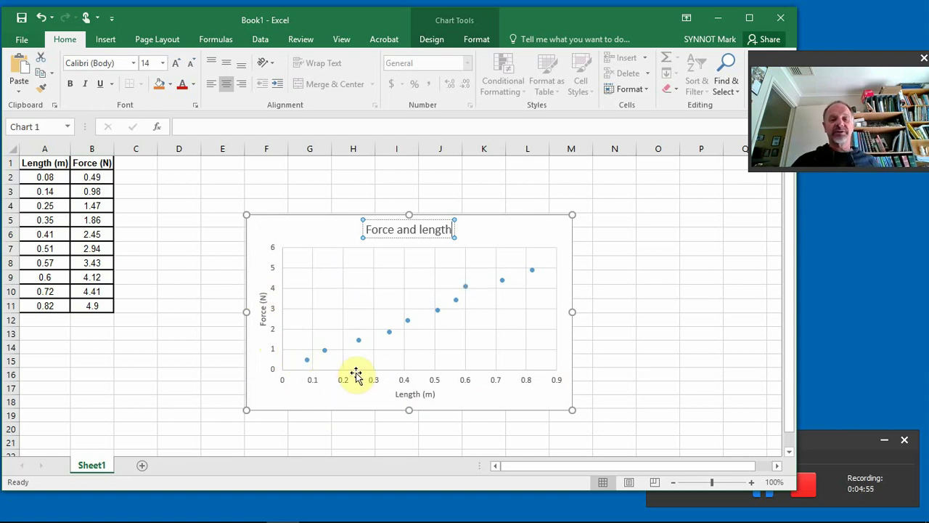
right_click(407, 376)
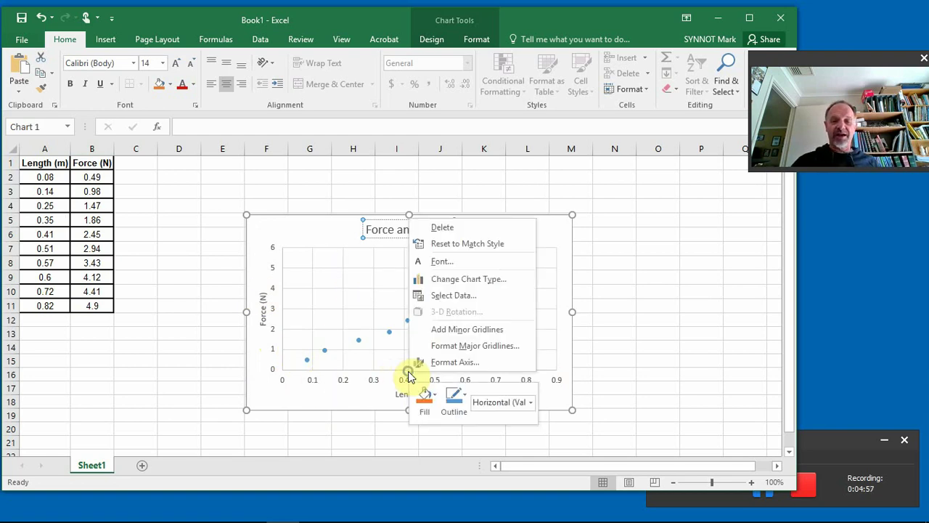
left_click(696, 297)
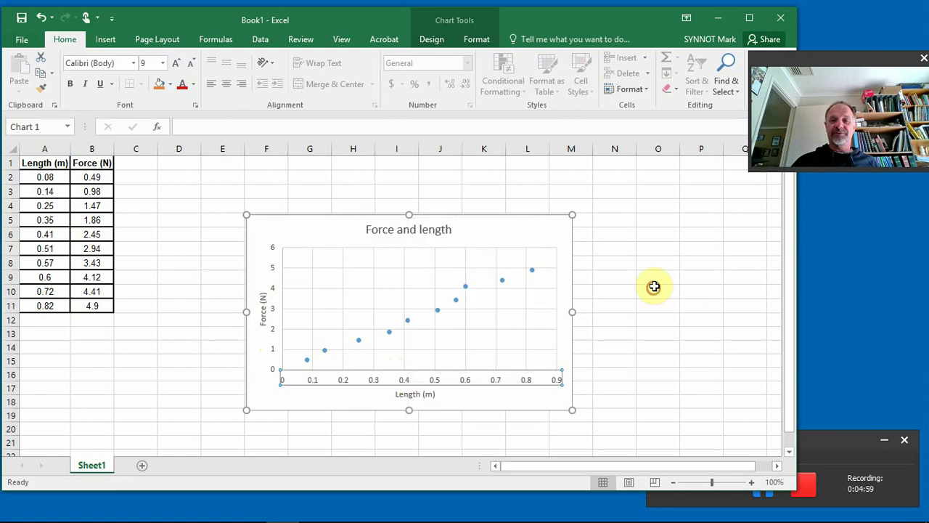
left_click(659, 193)
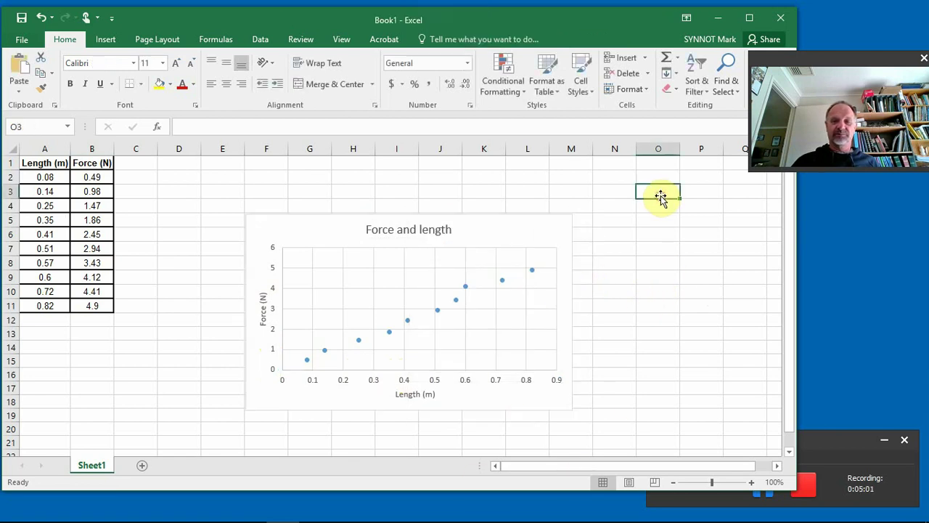
Format the horizontal axis values with the Number category at two decimal places and close the axis formatting.
right_click(421, 373)
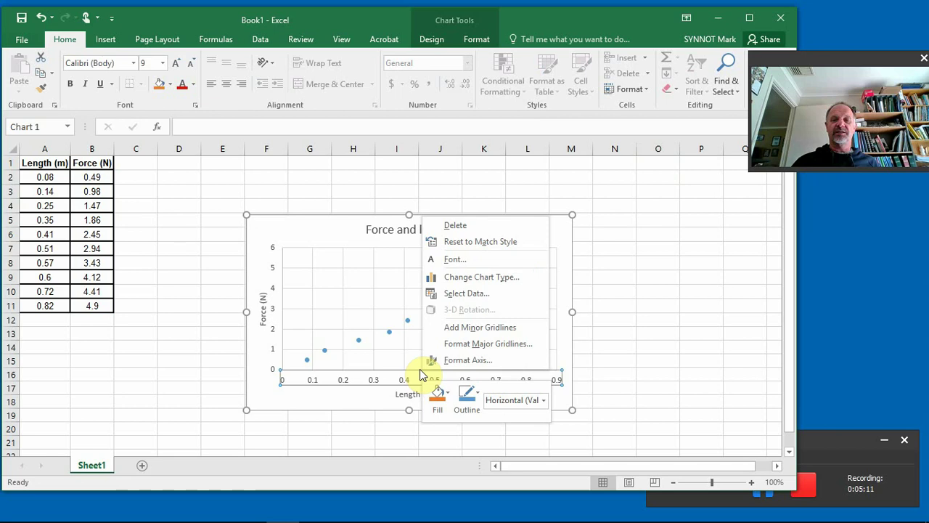
left_click(456, 360)
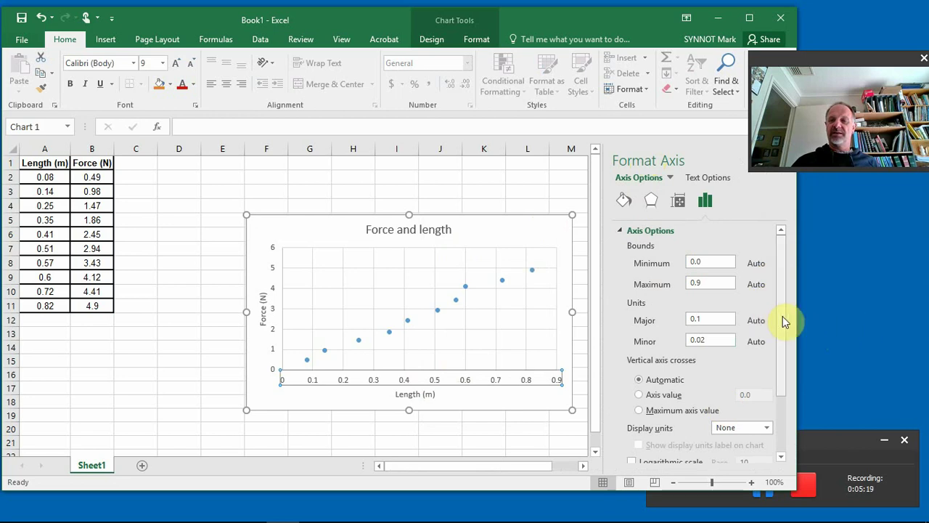
left_click_drag(783, 316, 778, 394)
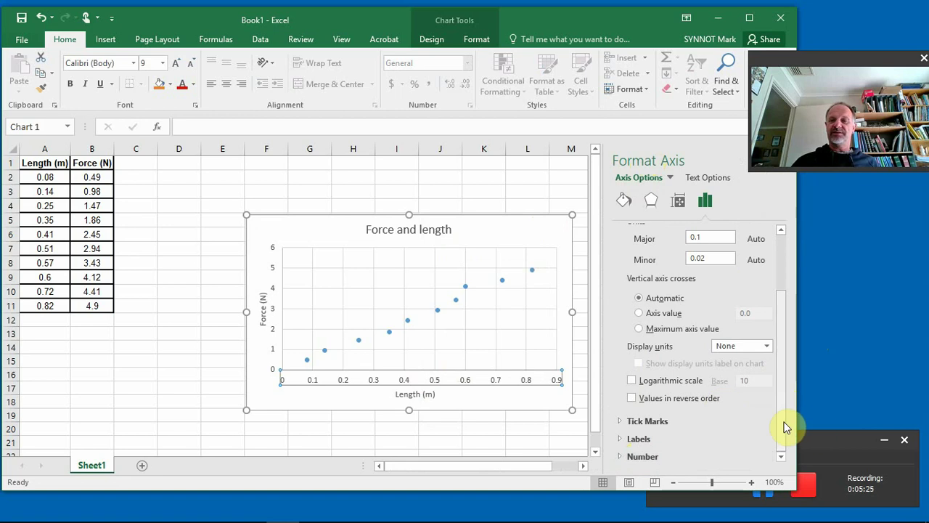
left_click_drag(779, 421, 782, 482)
left_click(644, 457)
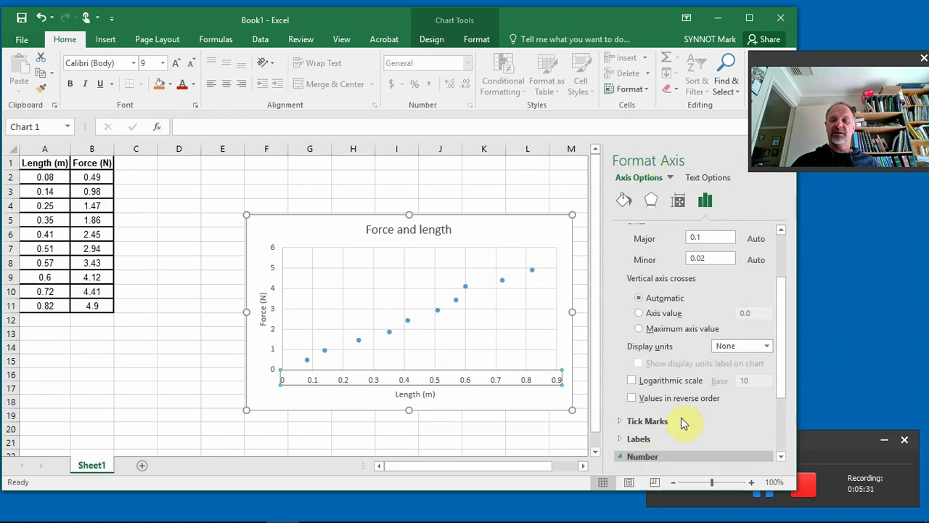
left_click_drag(782, 358, 772, 461)
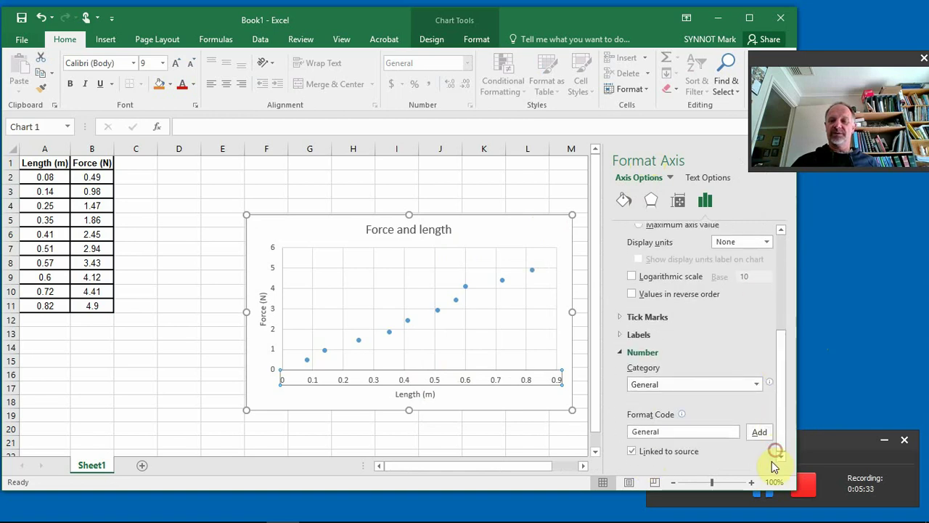
left_click(757, 386)
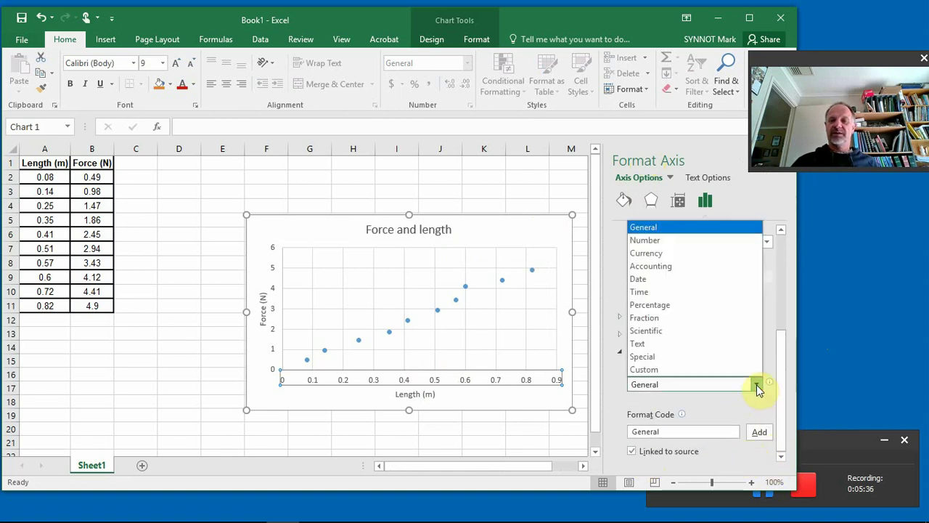
left_click(698, 240)
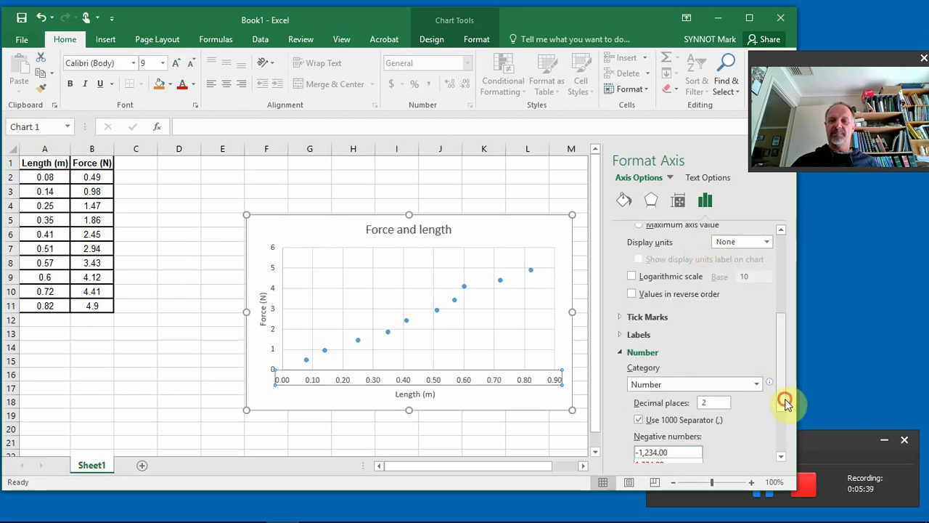
left_click_drag(787, 403, 784, 467)
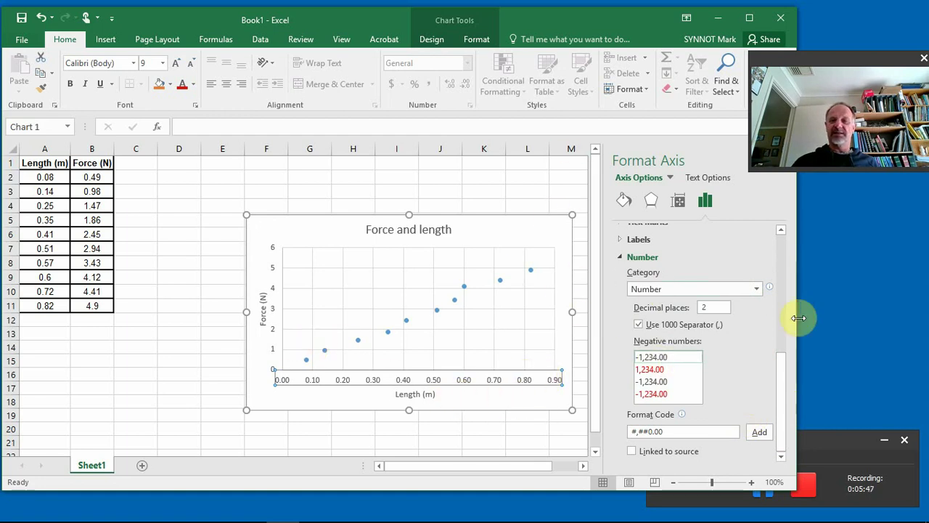
scroll(752, 303, "up", 3)
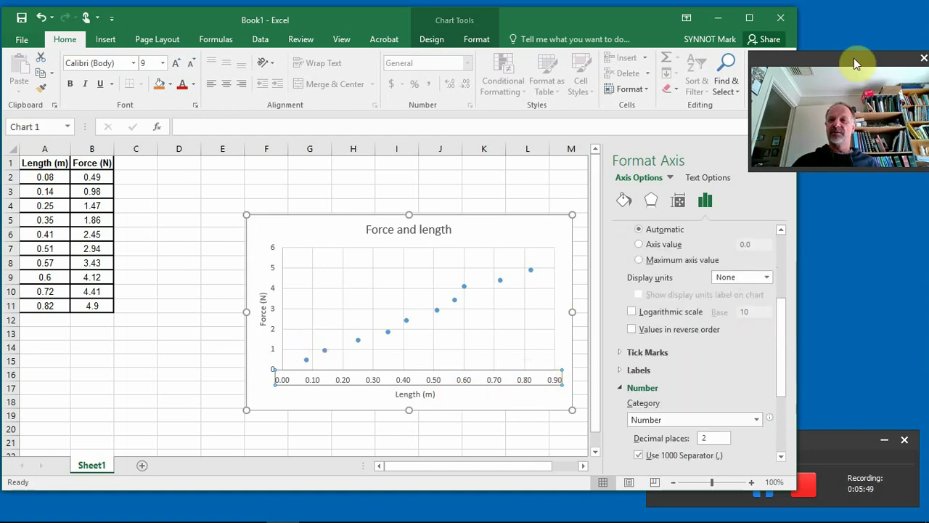
left_click_drag(854, 58, 846, 30)
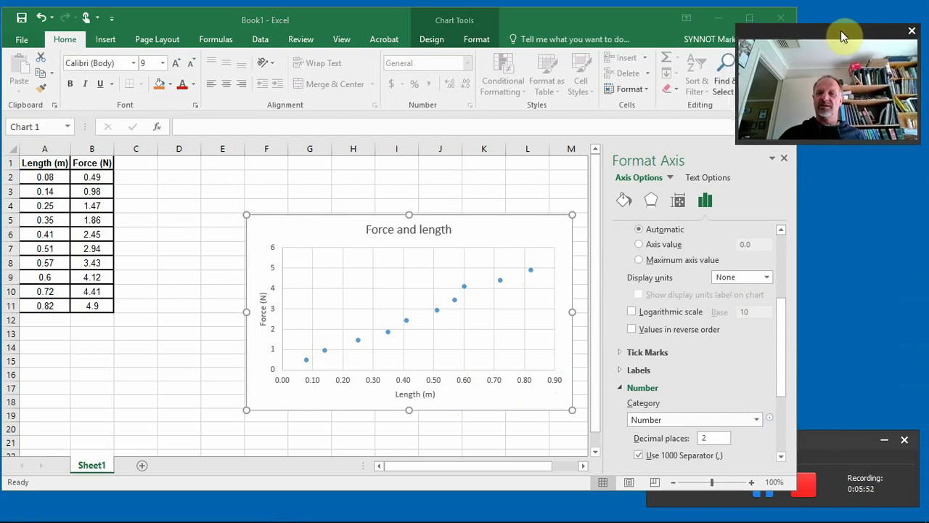
left_click(787, 157)
left_click(784, 159)
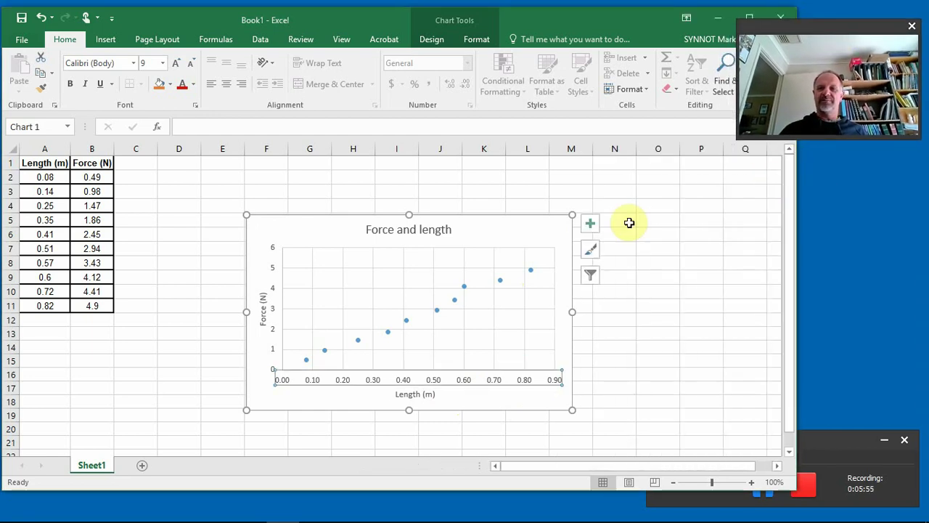
Format the vertical axis values with the Number category at two decimal places and close the axis formatting.
right_click(282, 262)
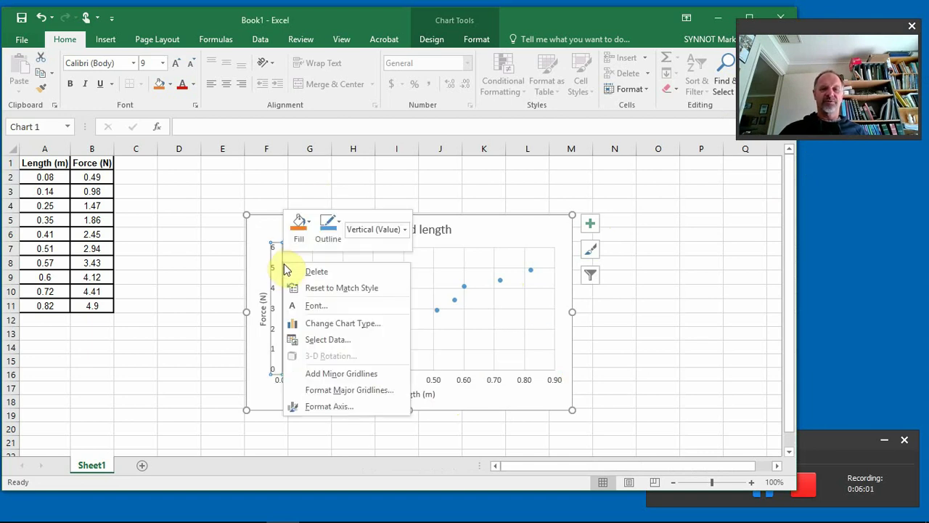
left_click(328, 408)
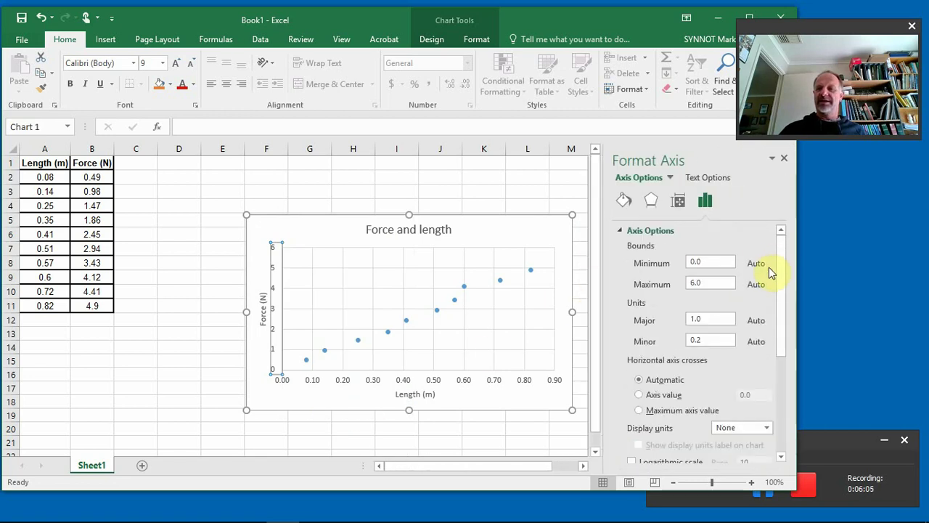
left_click_drag(777, 275, 772, 428)
left_click(755, 386)
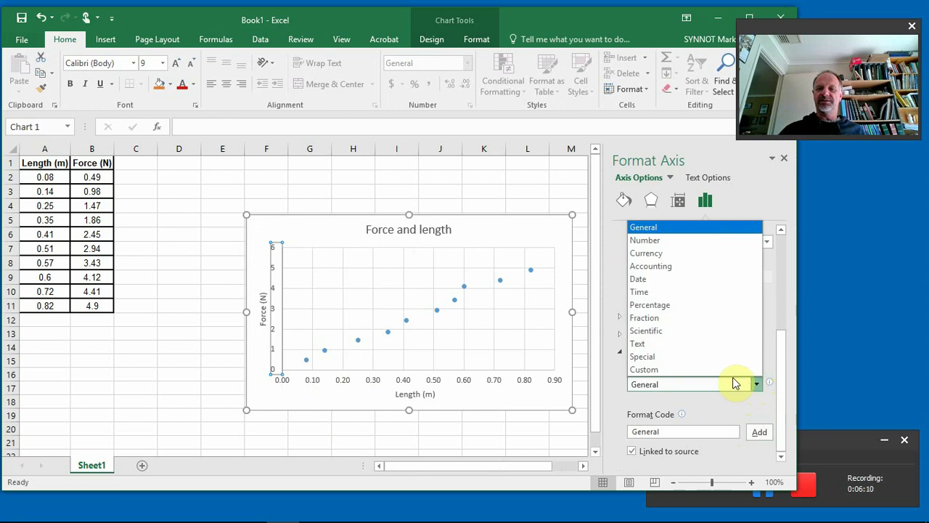
left_click(671, 241)
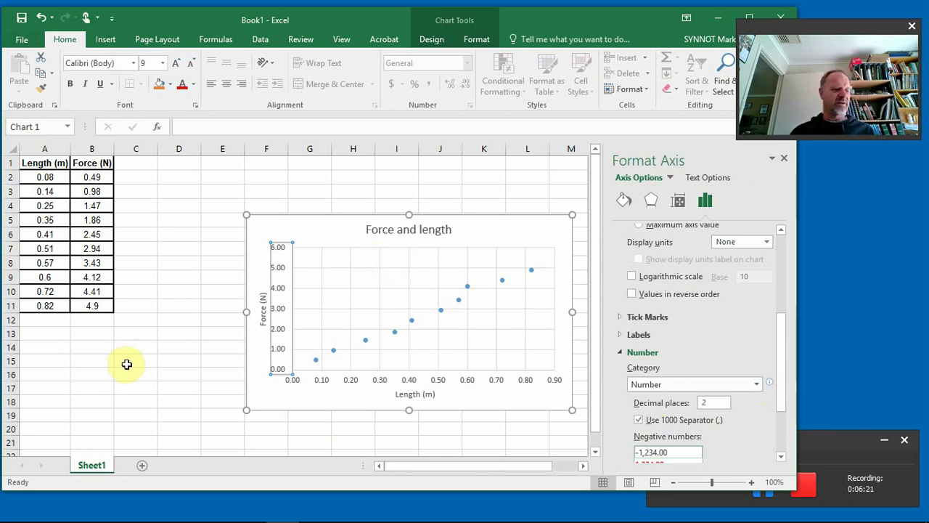
left_click(785, 159)
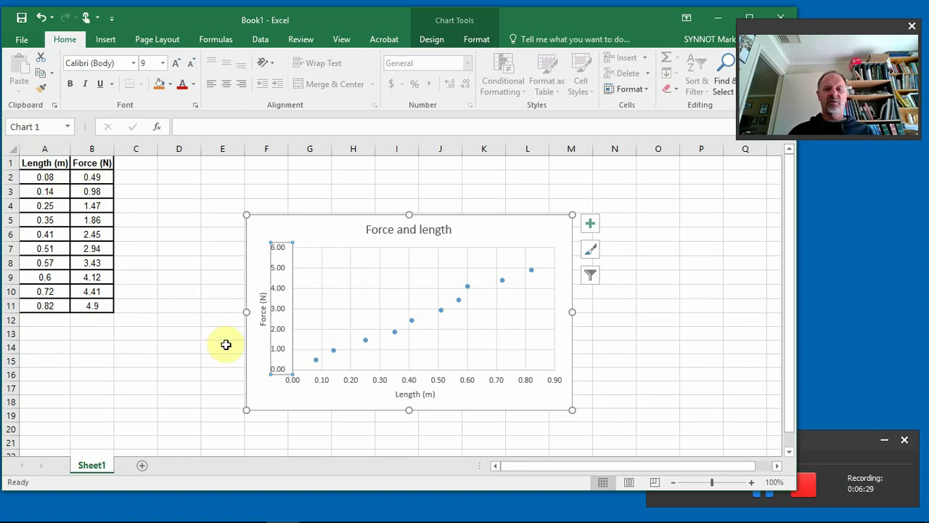
Move the scatter chart from the worksheet to a new sheet of its own named Chart1.
right_click(520, 230)
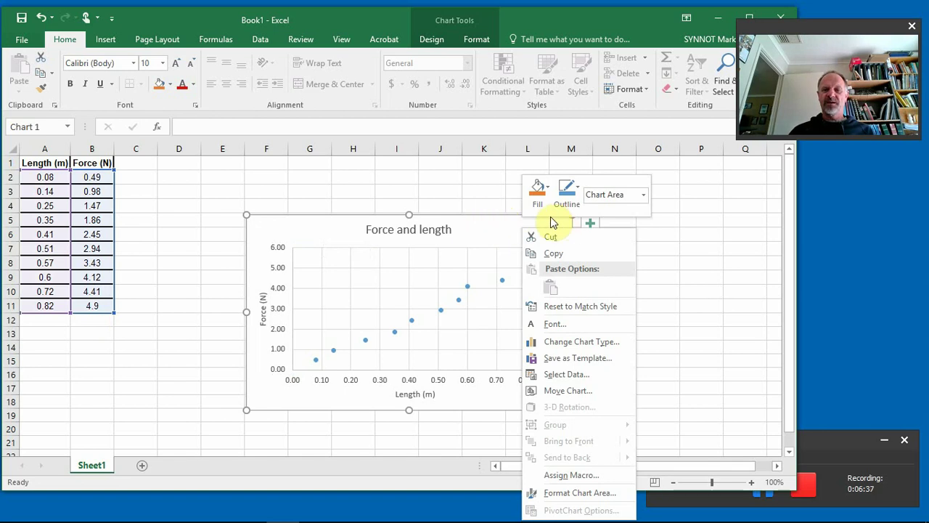
left_click(570, 393)
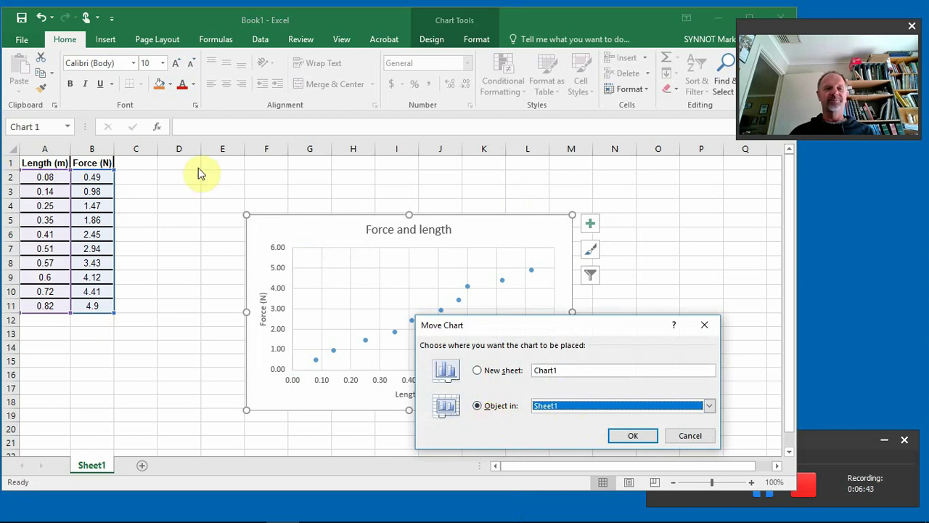
left_click(504, 373)
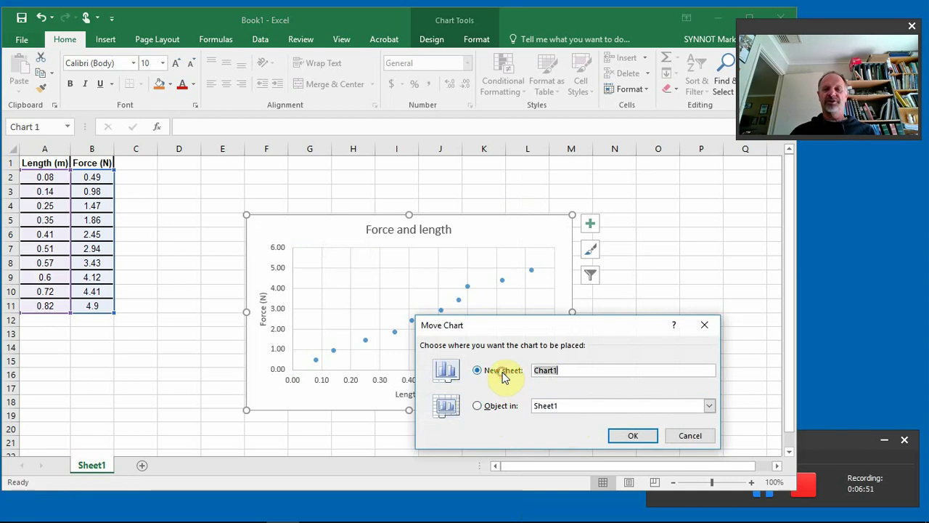
left_click(629, 436)
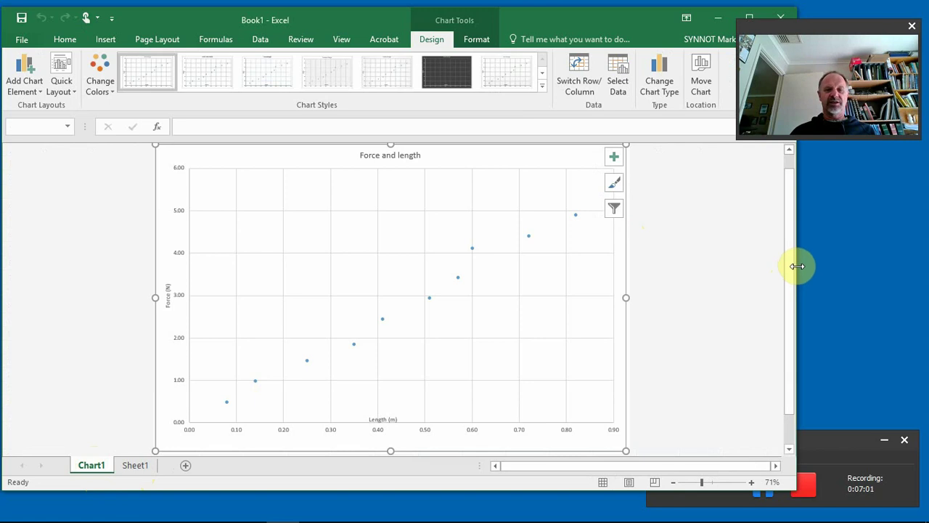
Reposition the horizontal axis title "Length (m)" so it sits below the axis numbers, and deselect it.
left_click(389, 420)
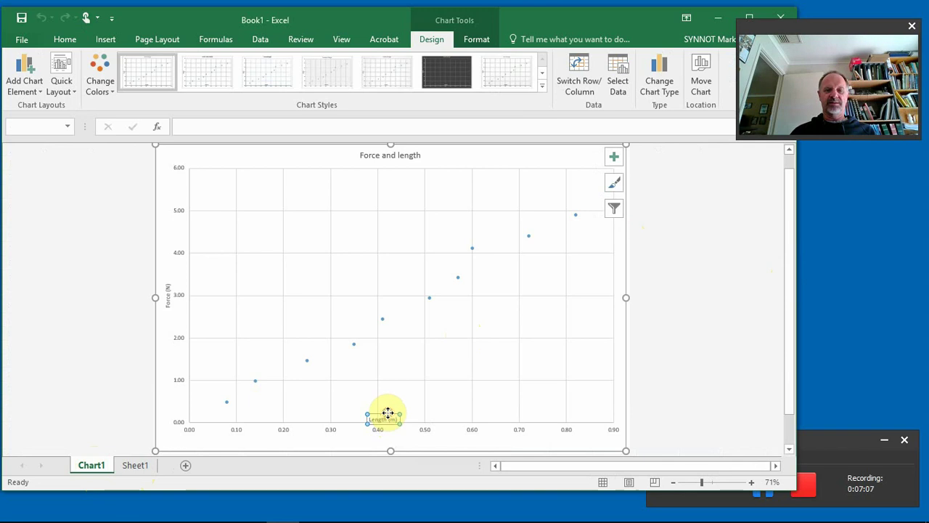
left_click_drag(389, 420, 387, 438)
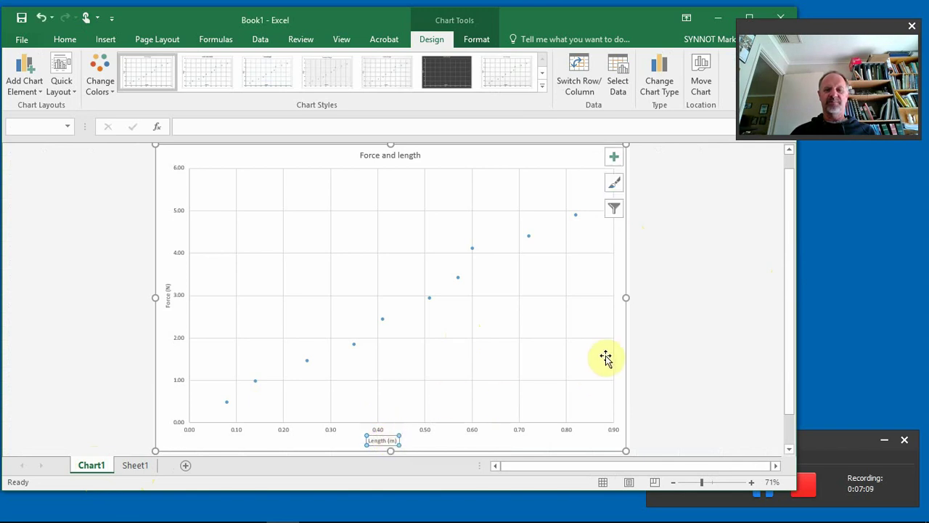
left_click(617, 385)
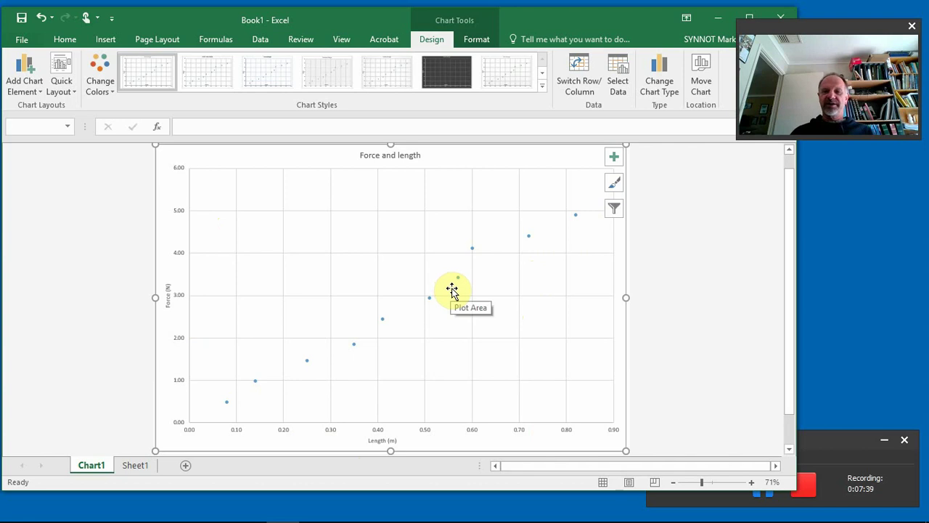
mouse_move(459, 284)
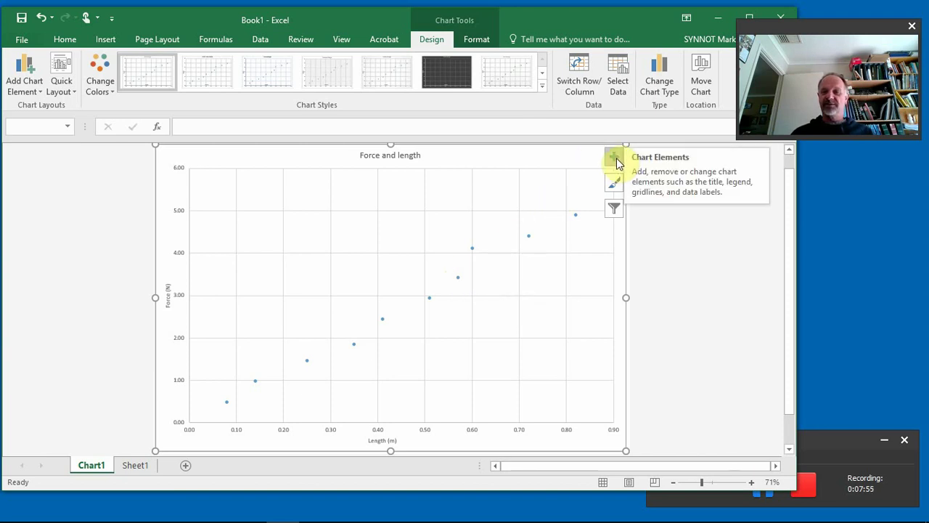
left_click(41, 94)
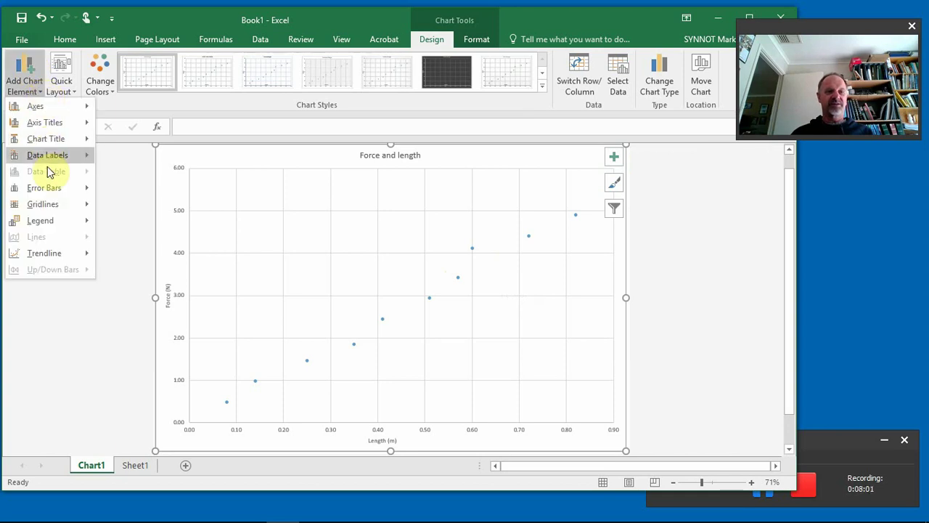
mouse_move(51, 256)
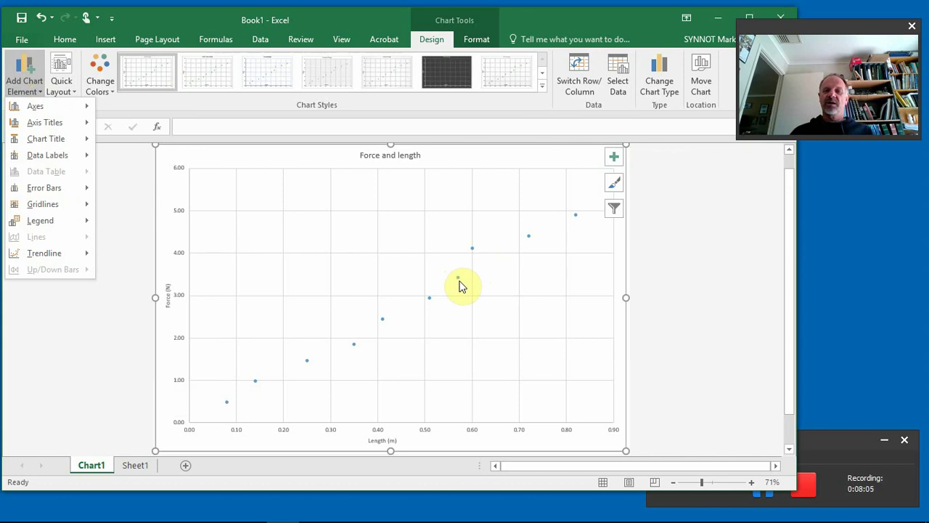
left_click(616, 158)
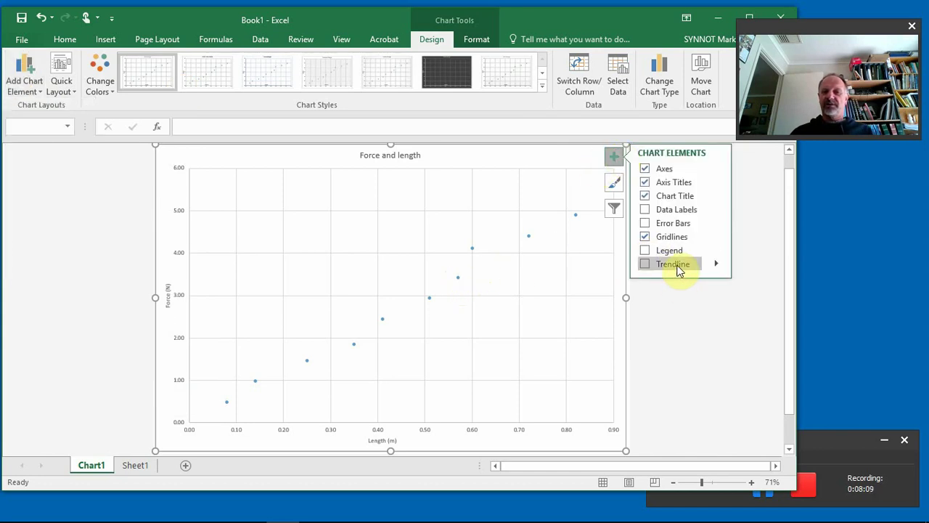
left_click(351, 193)
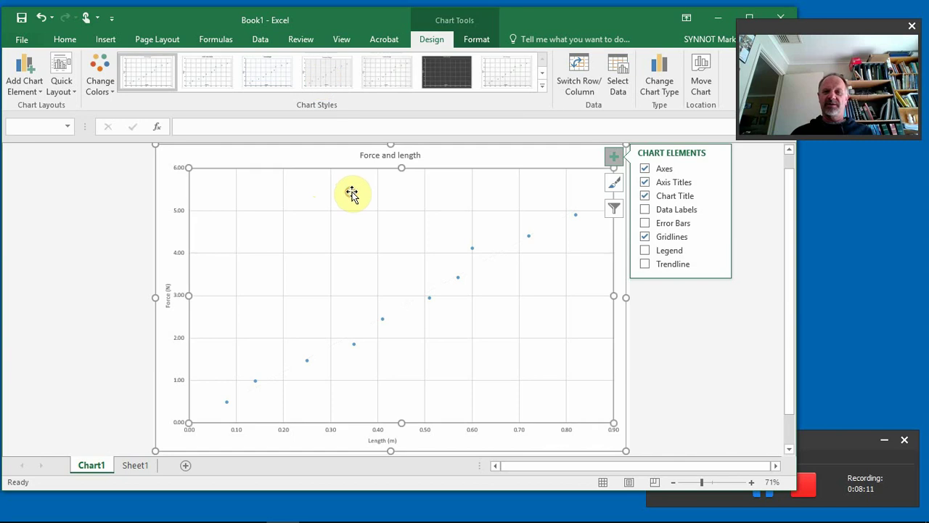
left_click(717, 326)
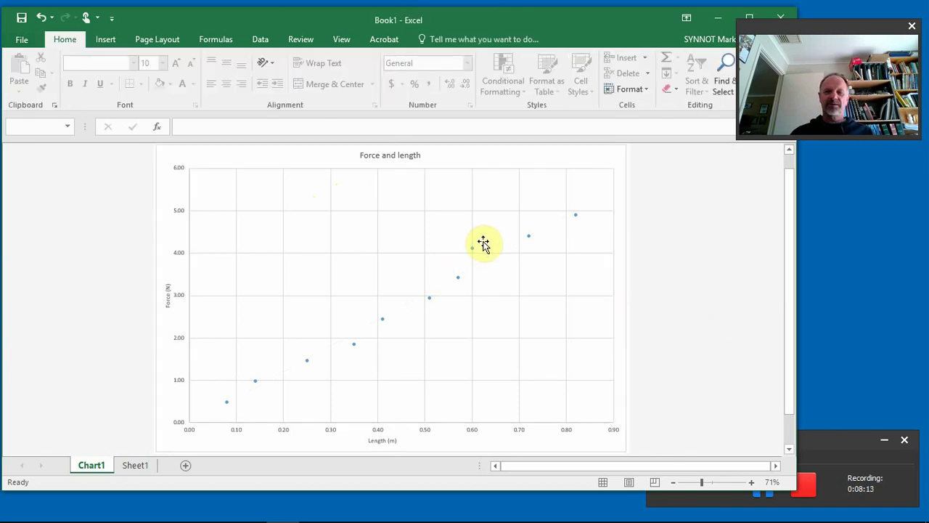
Add a linear trendline to the force and length data series on the chart sheet.
mouse_move(529, 237)
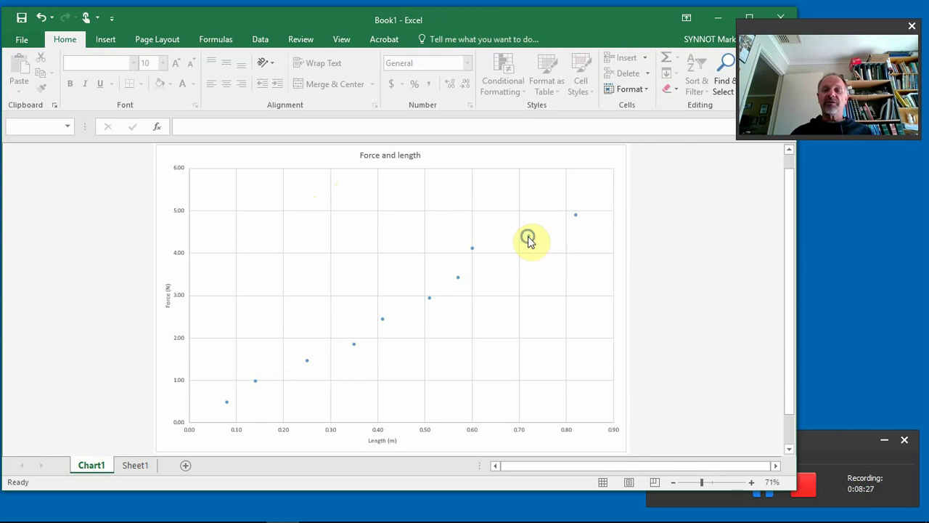
right_click(528, 236)
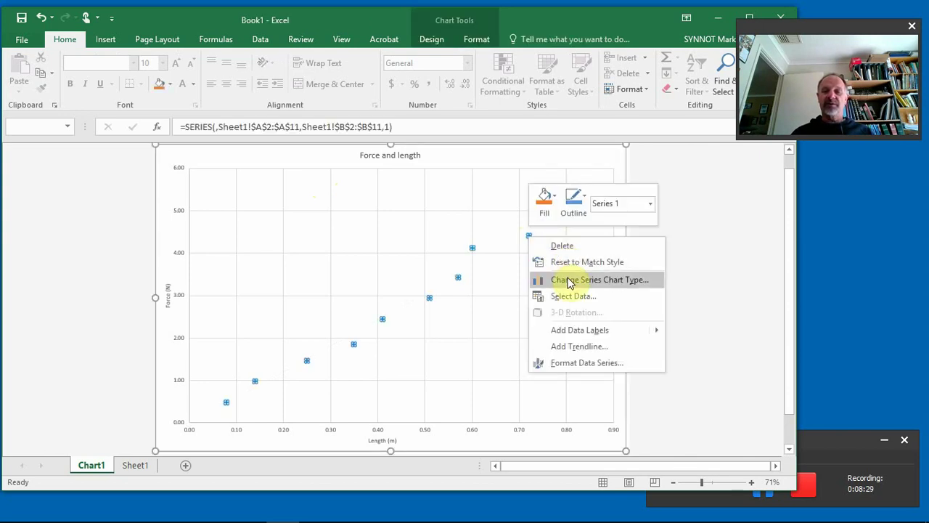
left_click(578, 349)
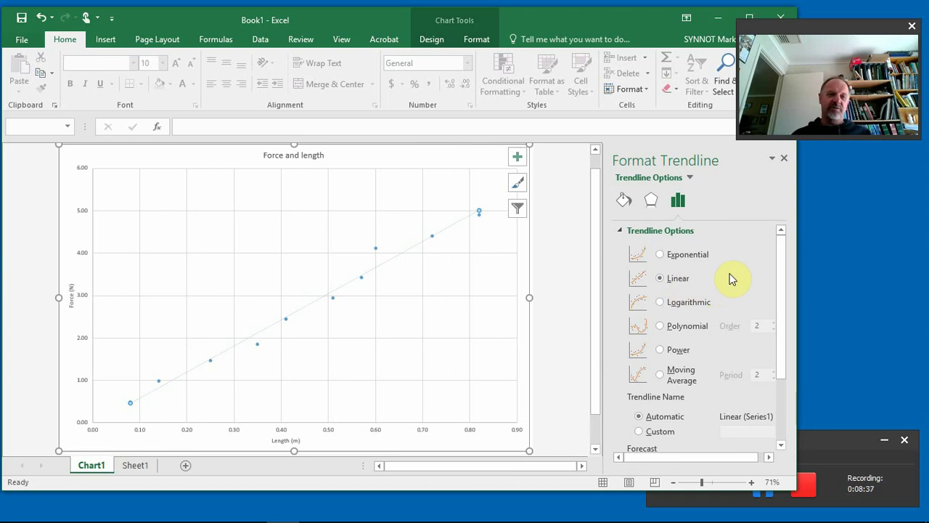
Try the Exponential and Logarithmic trendline types on the data series, ending with Polynomial of order 2.
left_click(692, 259)
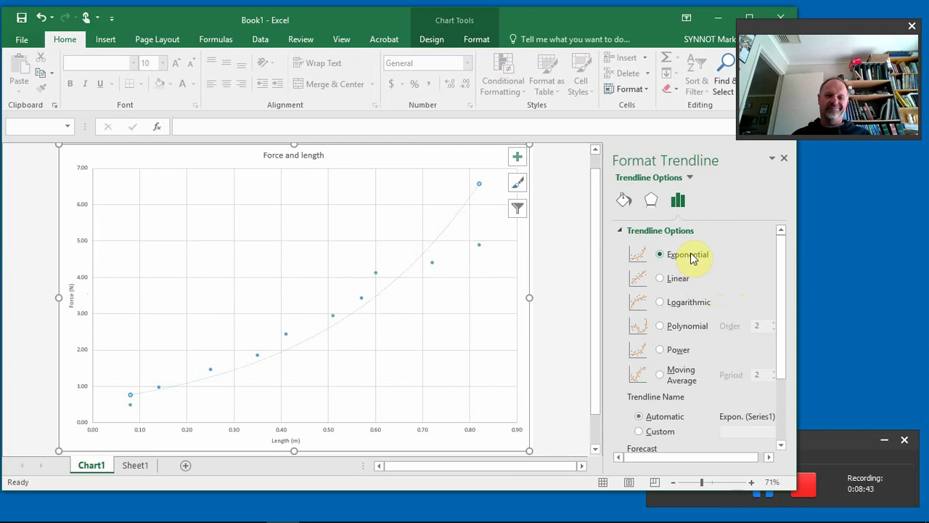
left_click(690, 303)
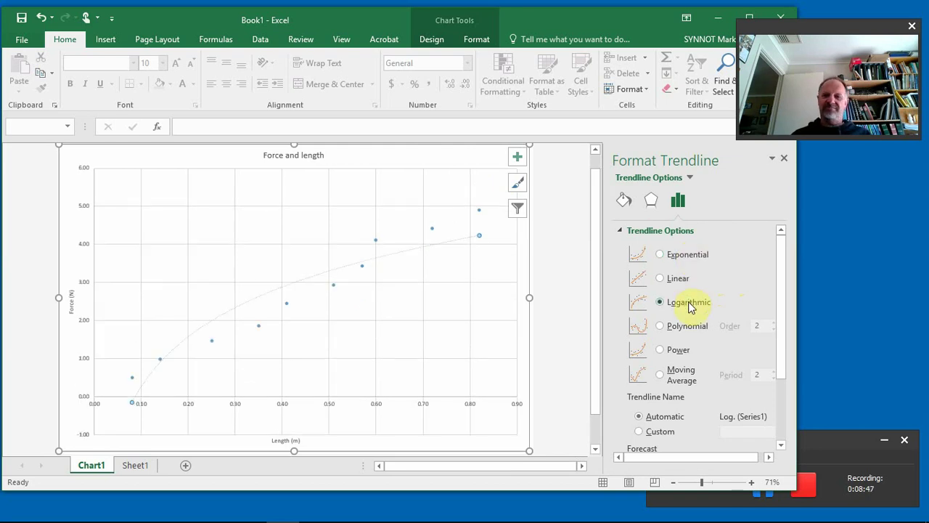
left_click(682, 330)
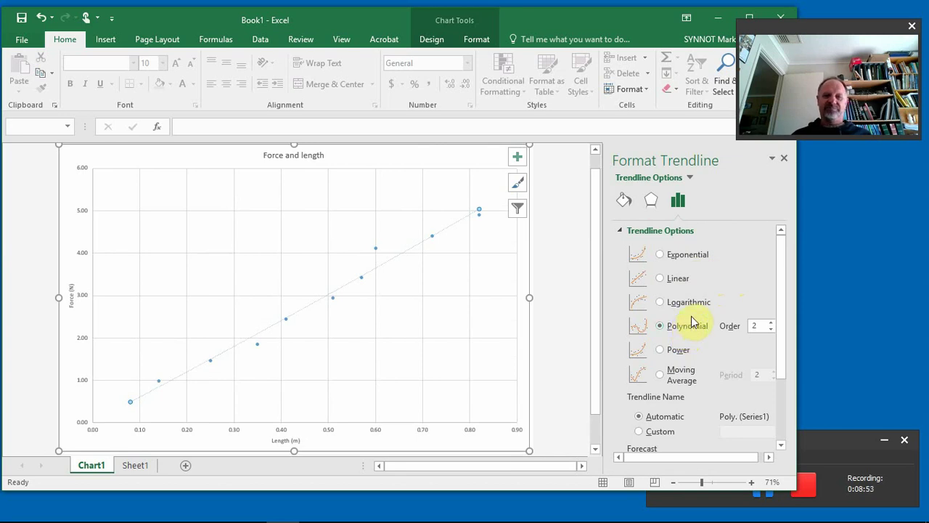
Try the Power and Moving Average trendline types on the data series and set the trendline back to Linear.
left_click(680, 351)
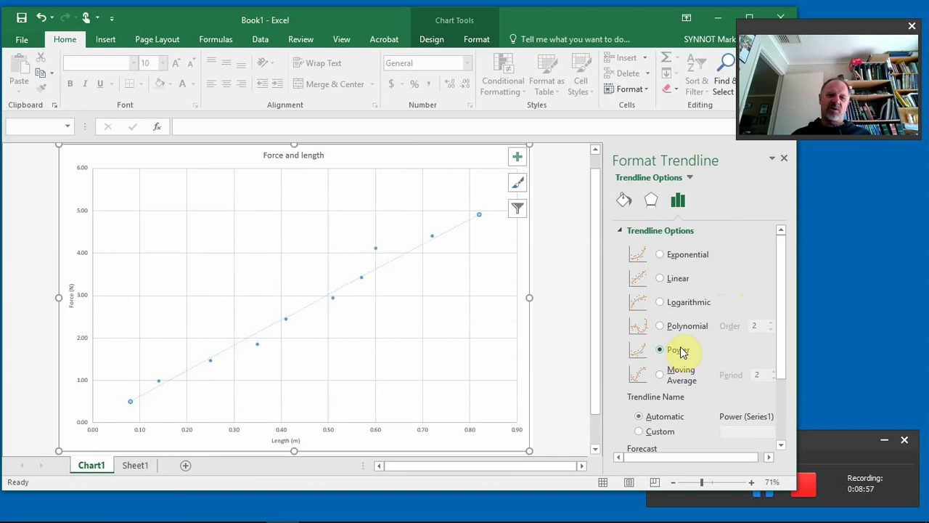
left_click(676, 382)
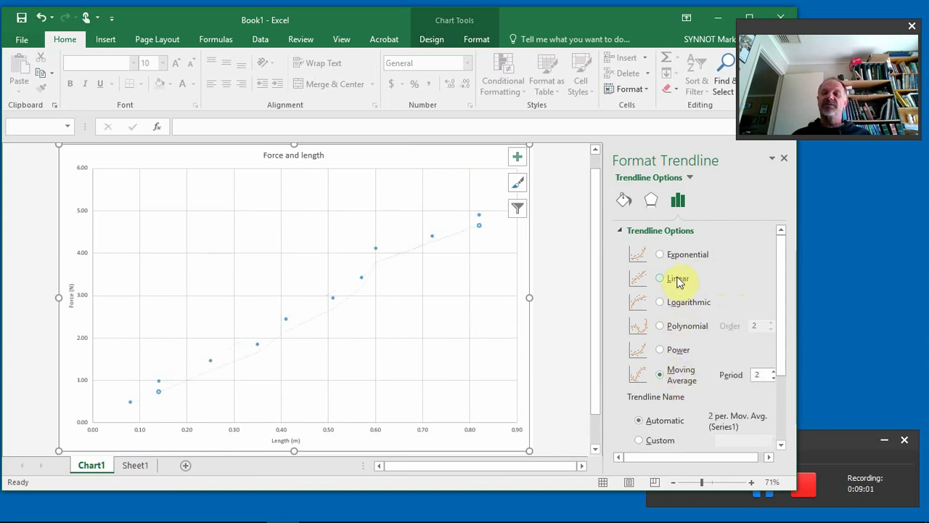
left_click(677, 281)
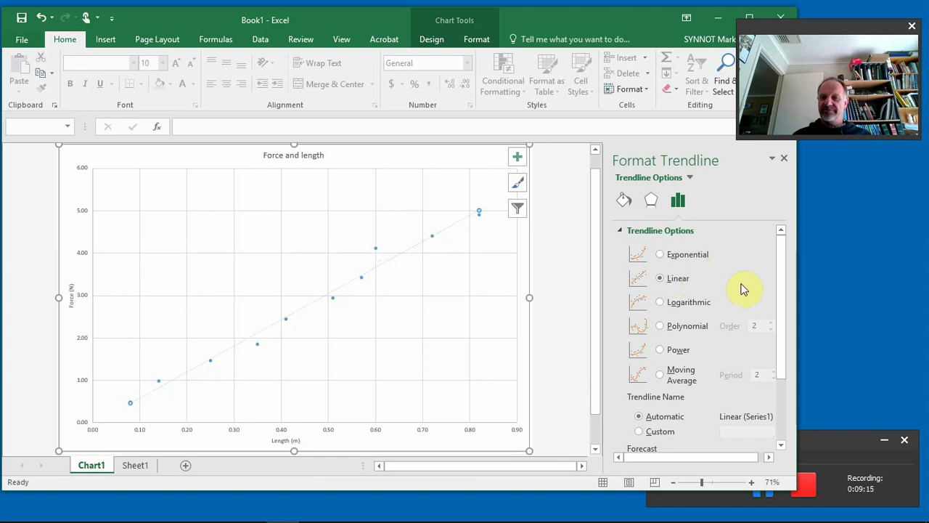
Display the linear trendline's equation on the chart and move its label to the empty area at the top of the plot.
scroll(752, 287, "down", 3)
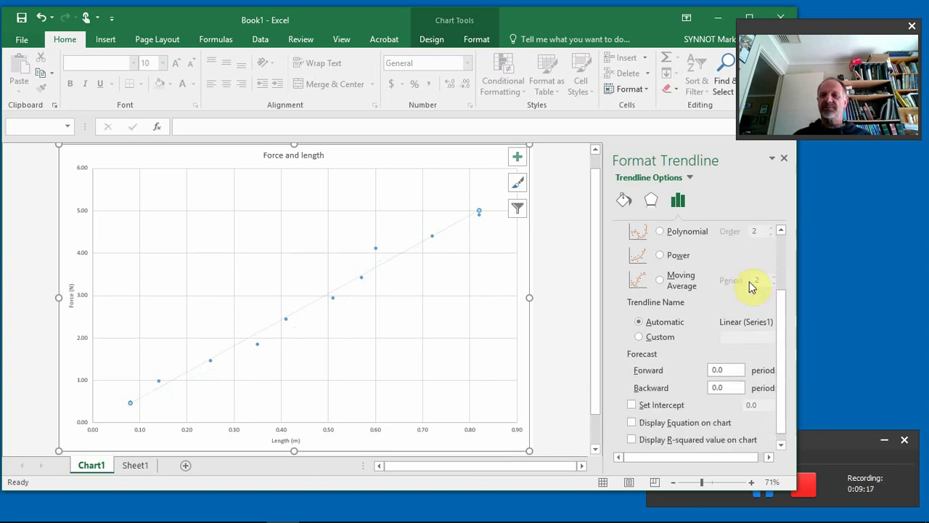
left_click(652, 423)
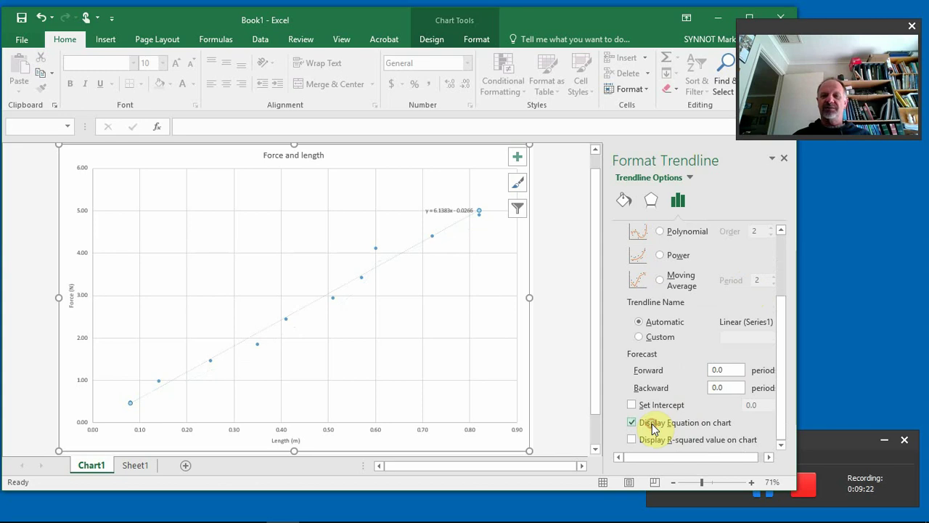
left_click(449, 210)
left_click_drag(449, 210, 390, 174)
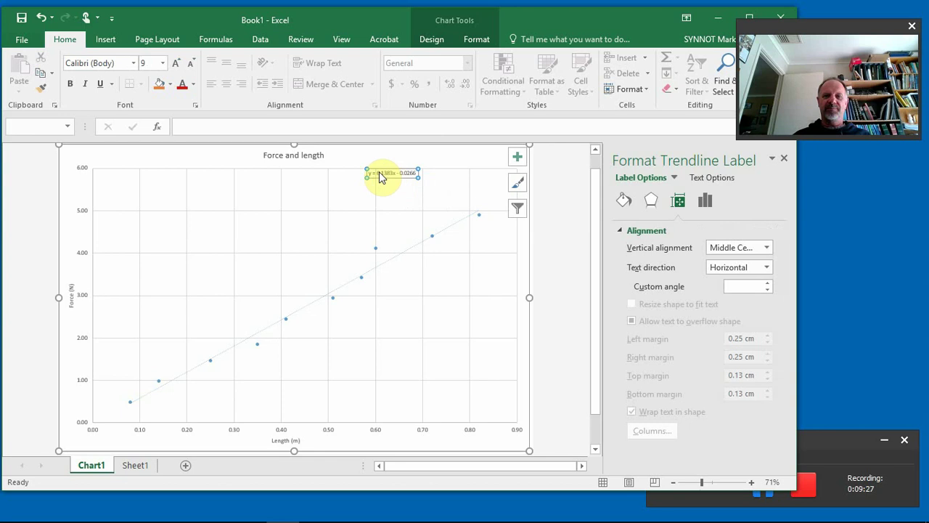
Set the trendline equation's font size to 14 and shift the enlarged label slightly to the left.
left_click(376, 175)
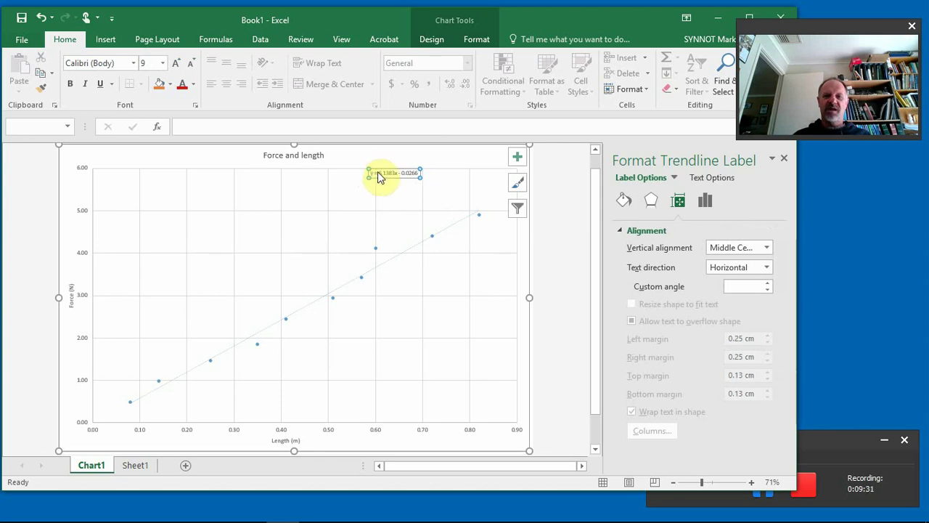
left_click_drag(373, 172, 419, 172)
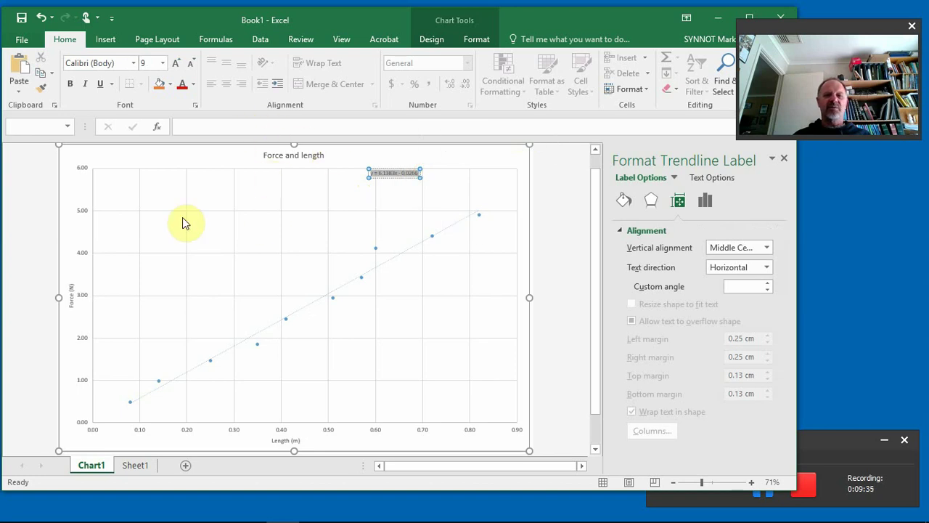
left_click(163, 63)
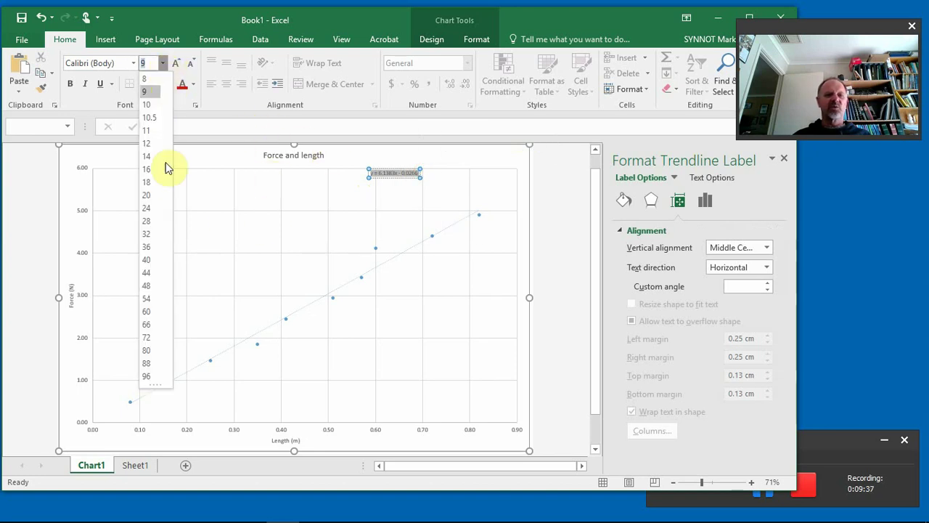
left_click(154, 157)
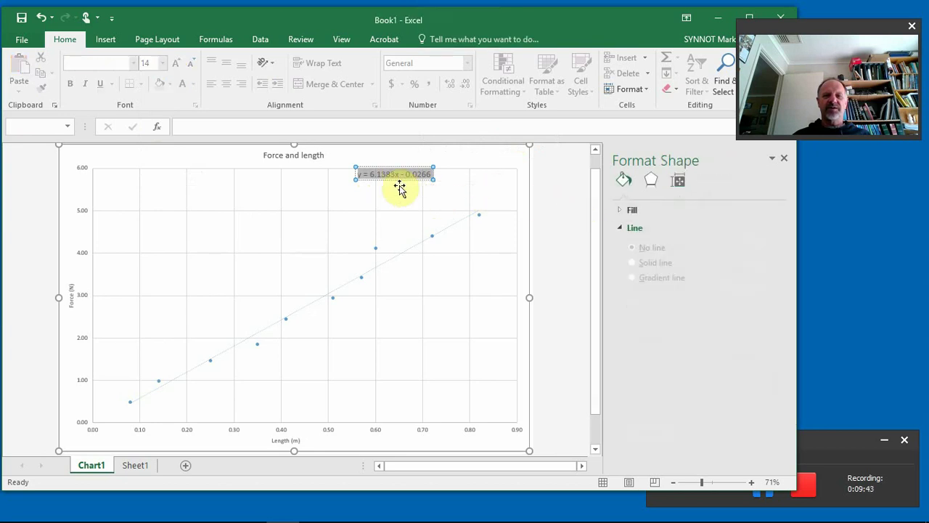
left_click_drag(401, 186, 387, 187)
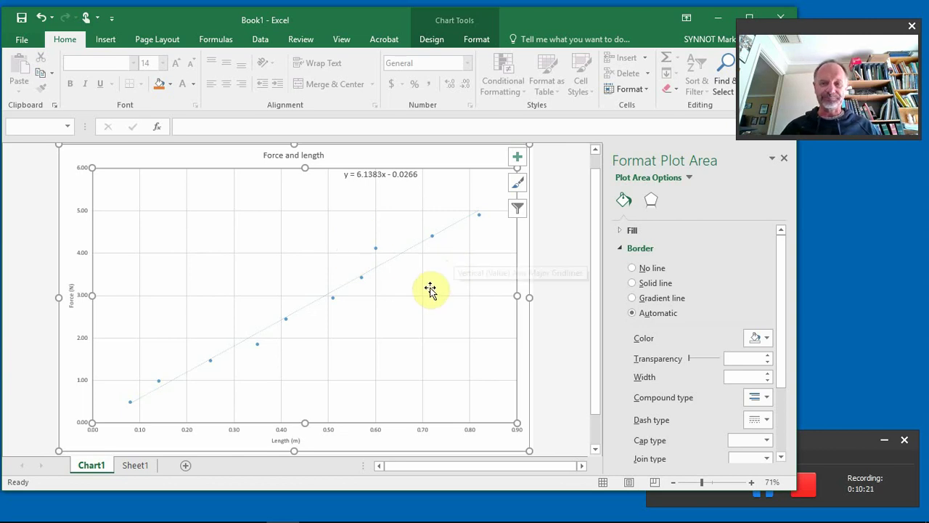
Try to display the R-squared value for the linear trendline, and close the trendline formatting options.
left_click(474, 159)
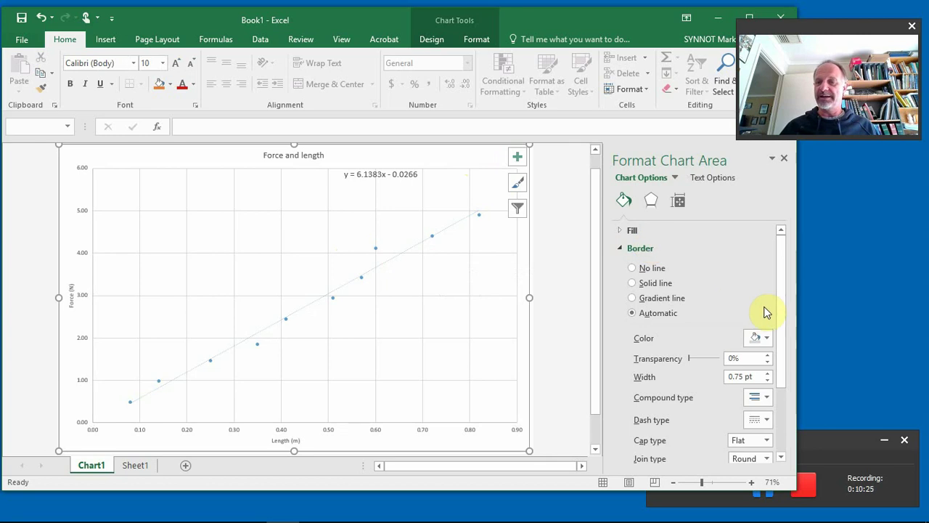
left_click_drag(784, 302, 767, 415)
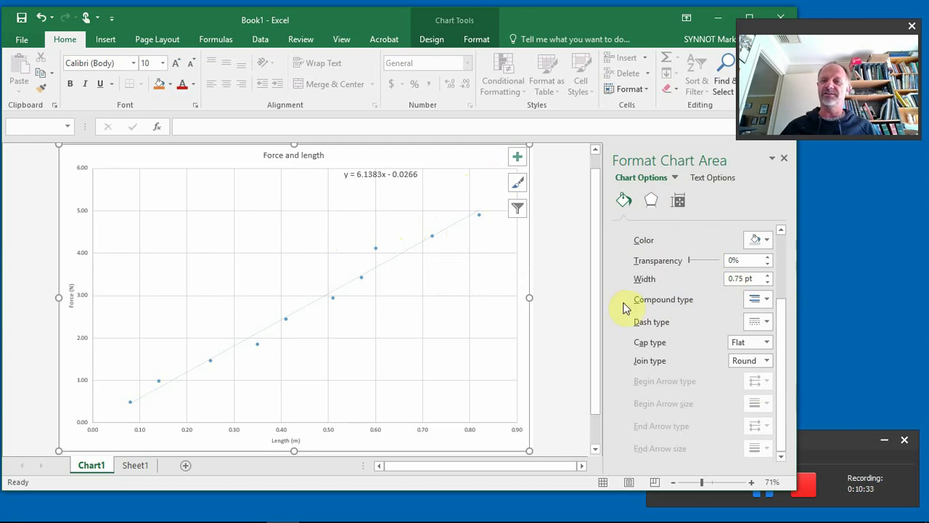
right_click(410, 253)
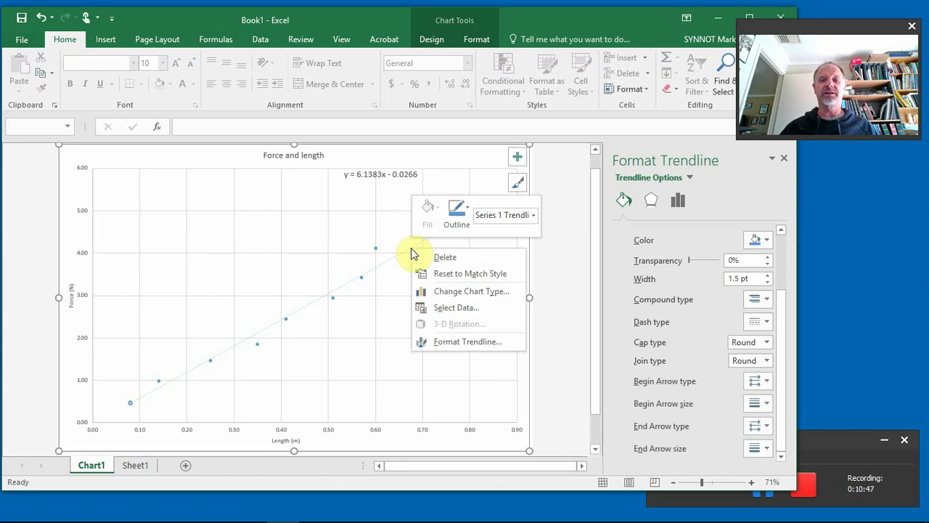
left_click(492, 343)
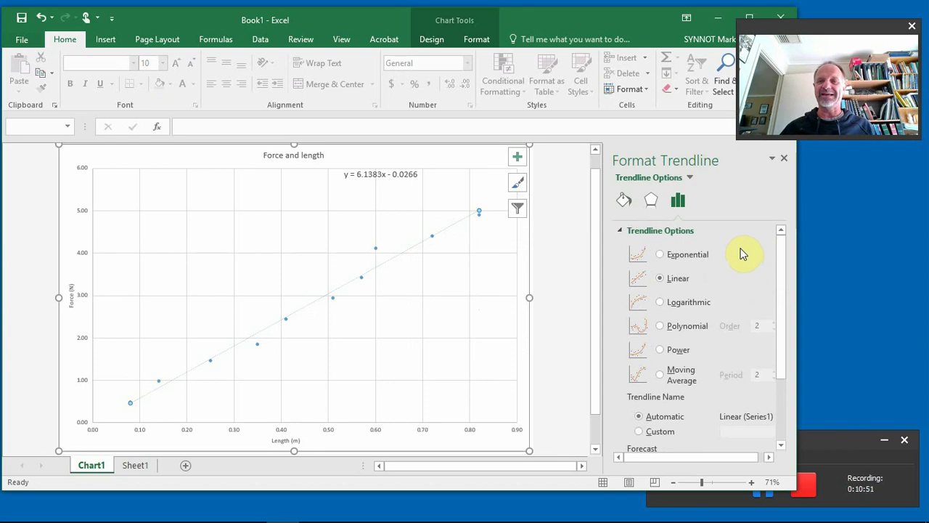
scroll(740, 252, "down", 4)
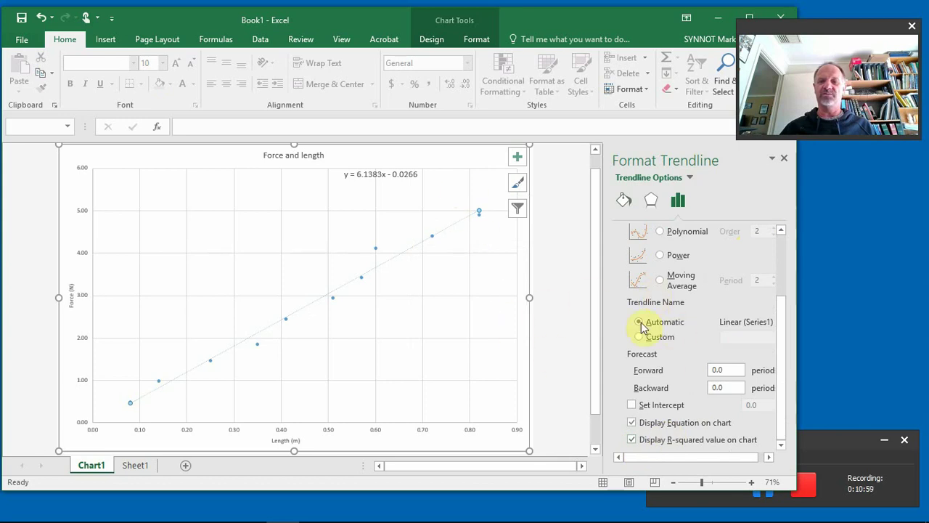
left_click(784, 159)
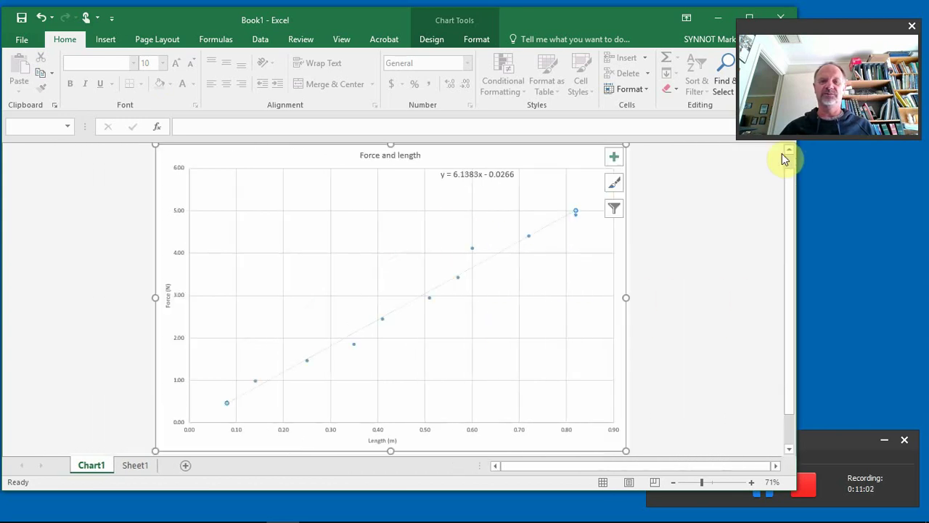
Switch the trendline's equation and R-squared displays off and back on so both show on the chart, and close the formatting options.
left_click(466, 176)
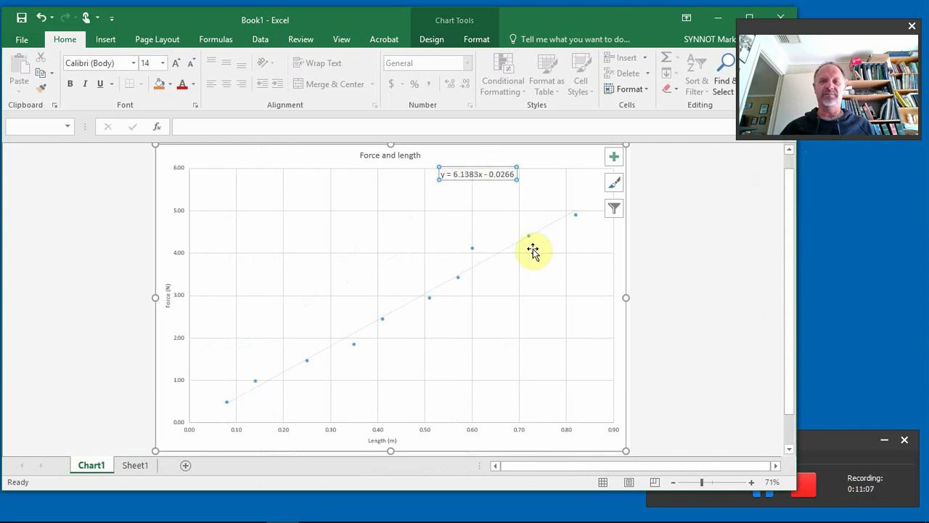
right_click(500, 253)
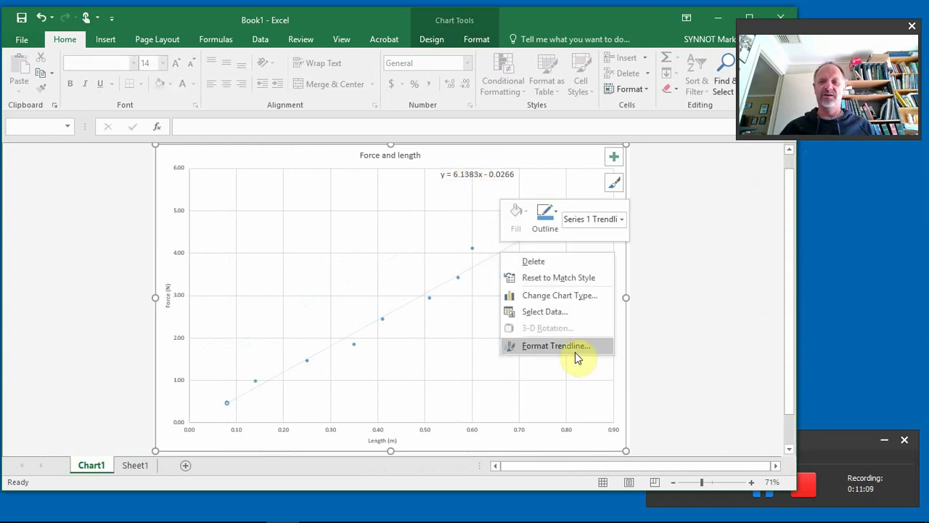
left_click(573, 347)
scroll(711, 305, "down", 3)
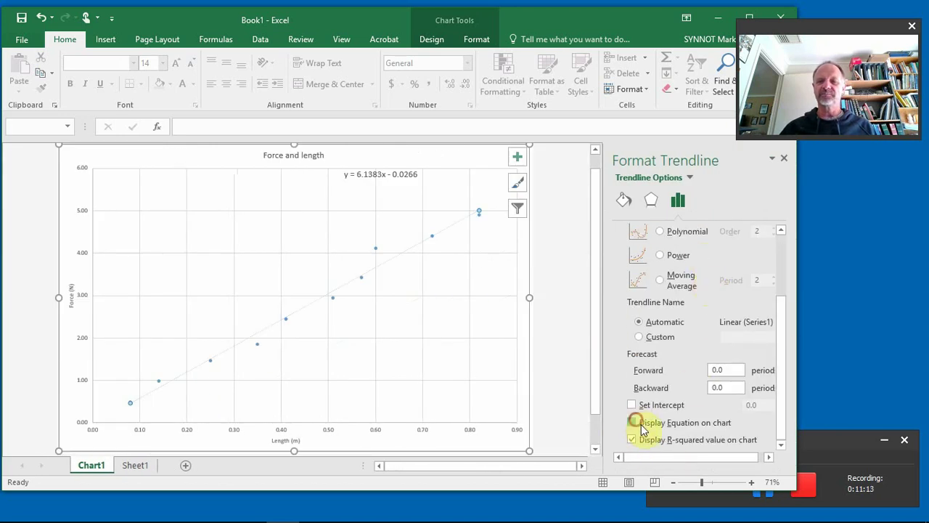
left_click(636, 422)
left_click(633, 440)
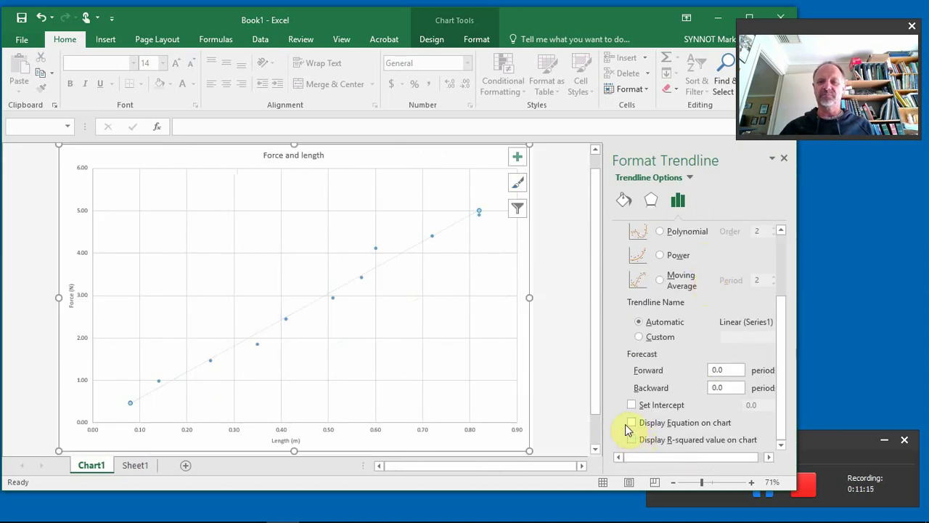
left_click(633, 440)
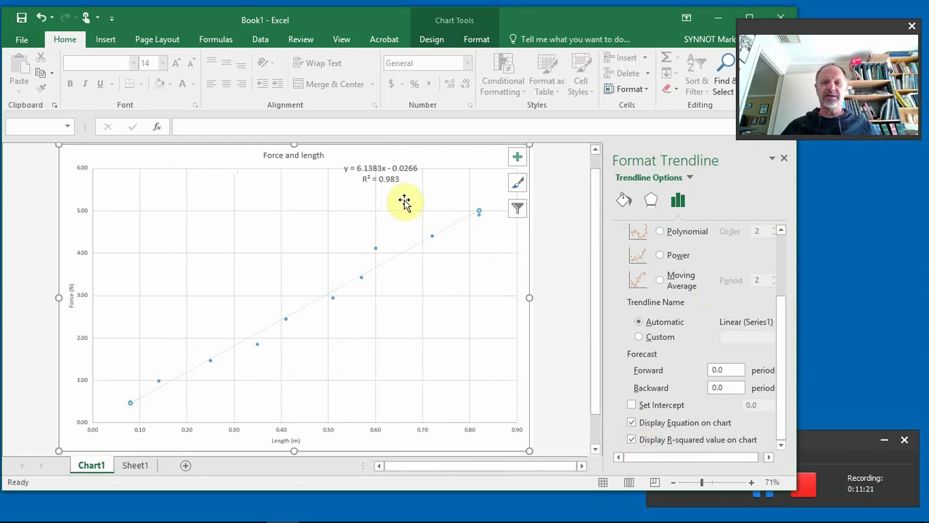
left_click(785, 160)
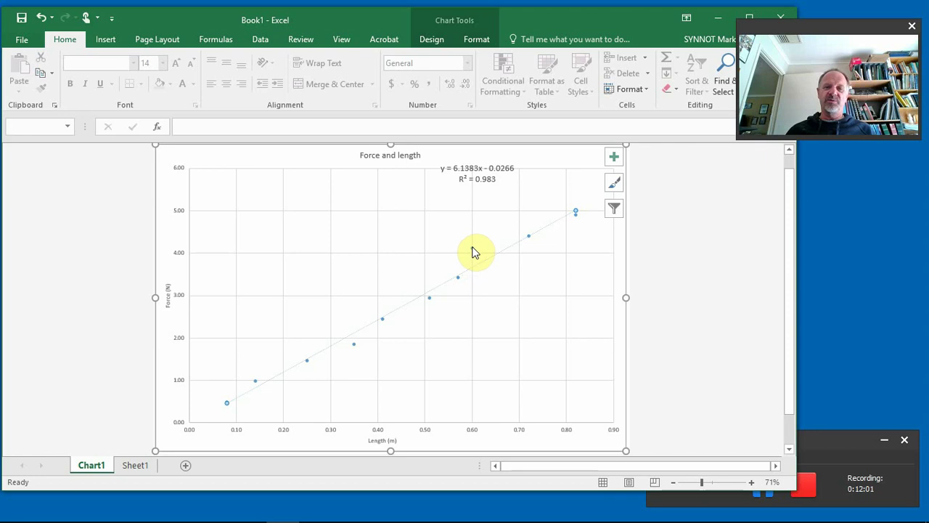
mouse_move(473, 248)
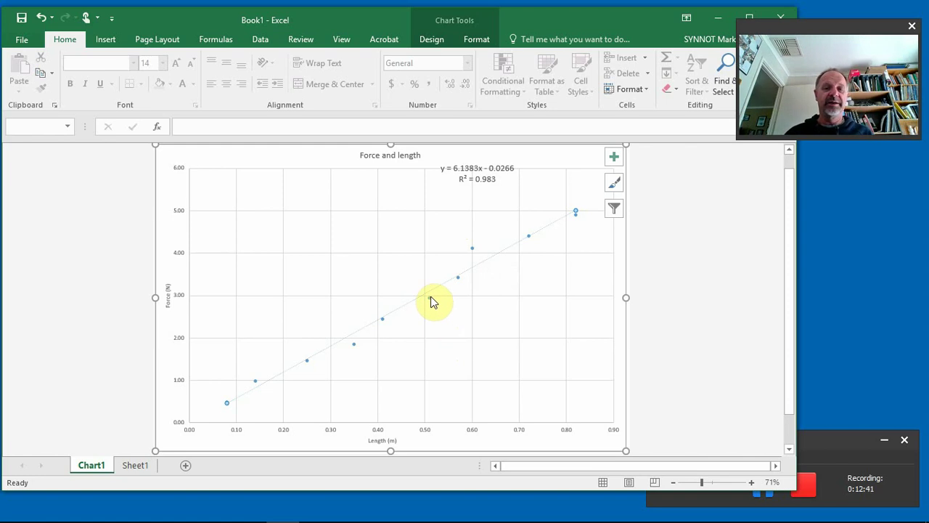
mouse_move(431, 301)
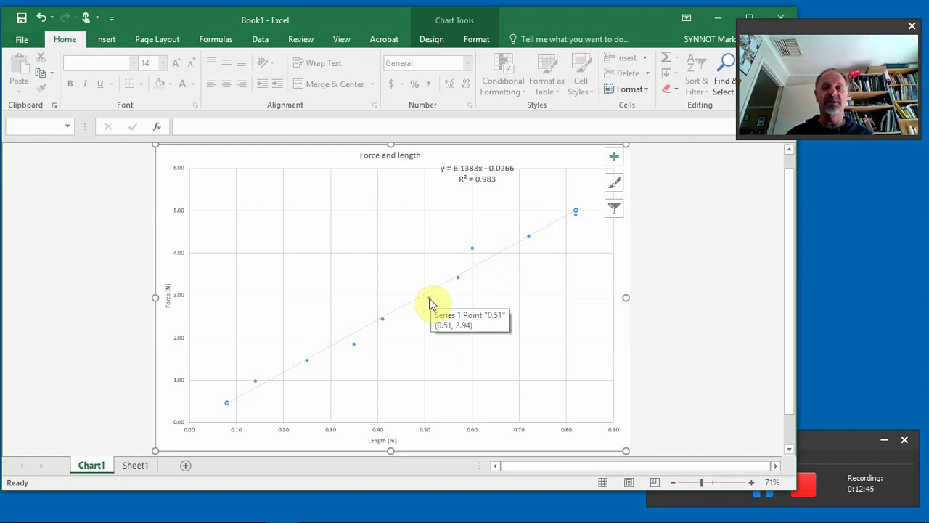
right_click(430, 302)
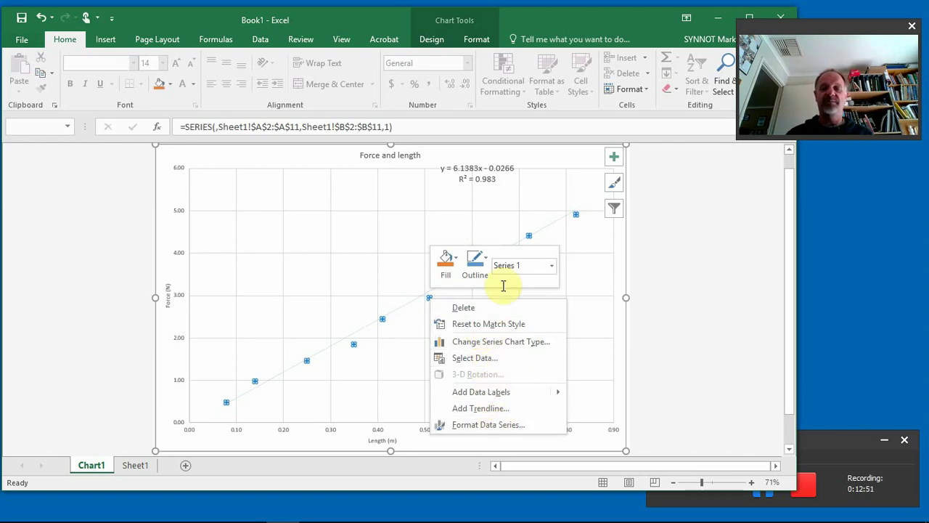
left_click(689, 226)
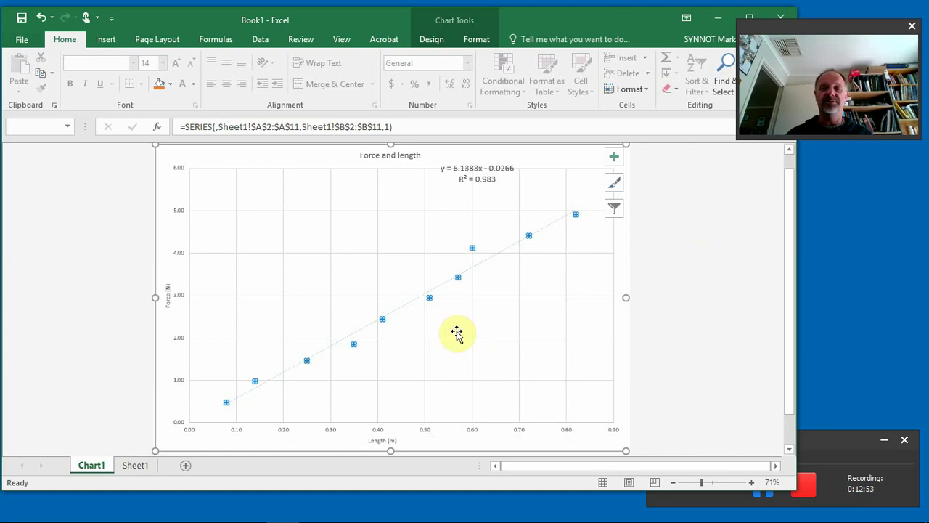
left_click(493, 261)
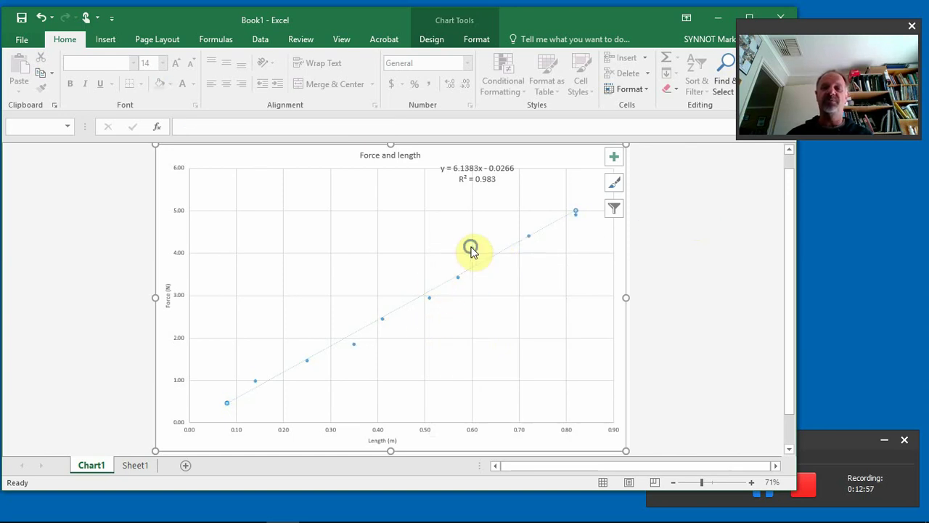
Examine the data series' line, effects and series formatting options, close them, and look at the chart design options.
right_click(471, 249)
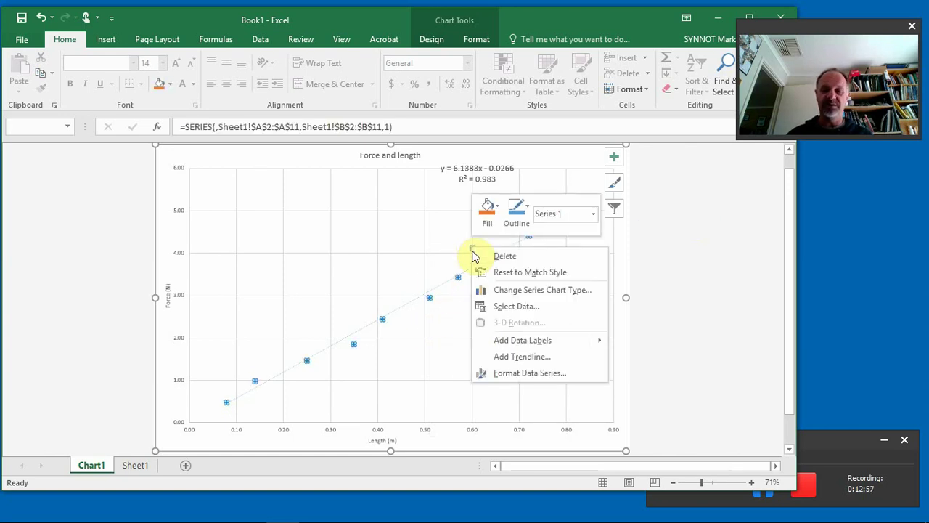
left_click(518, 375)
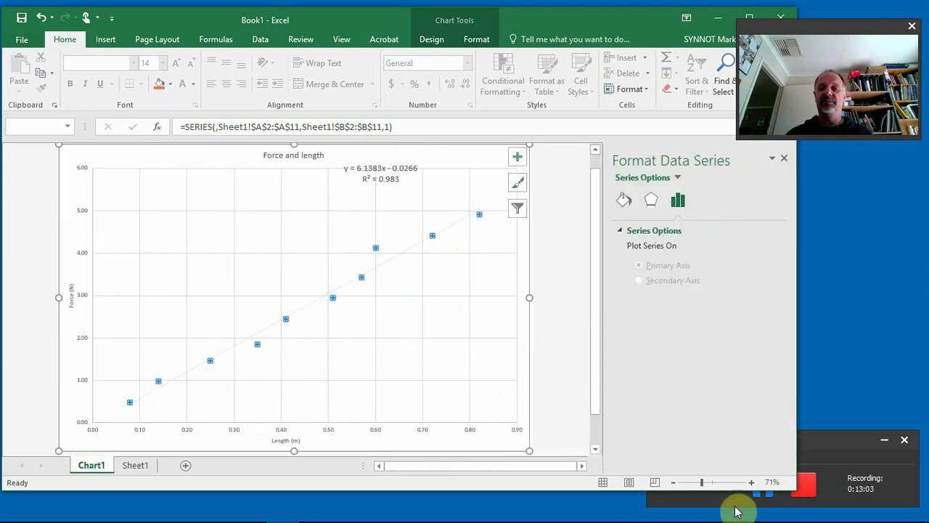
left_click(653, 207)
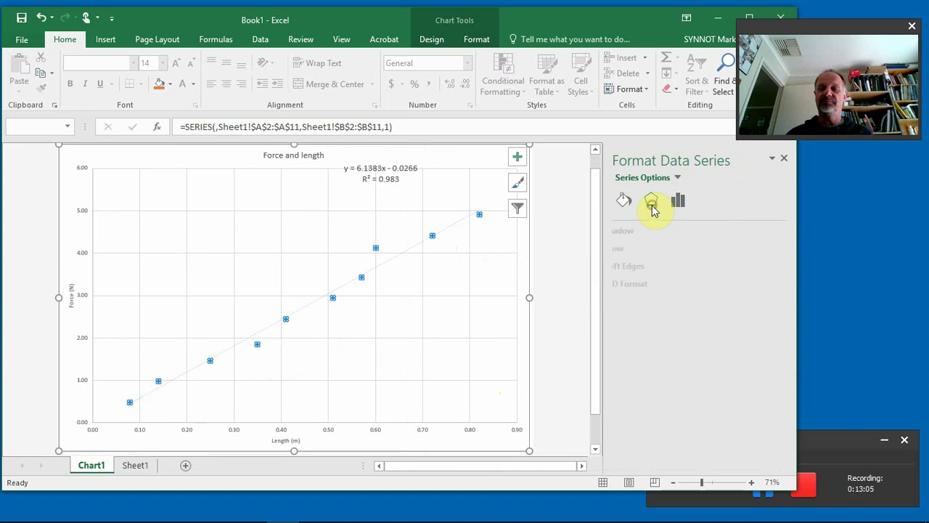
left_click(625, 207)
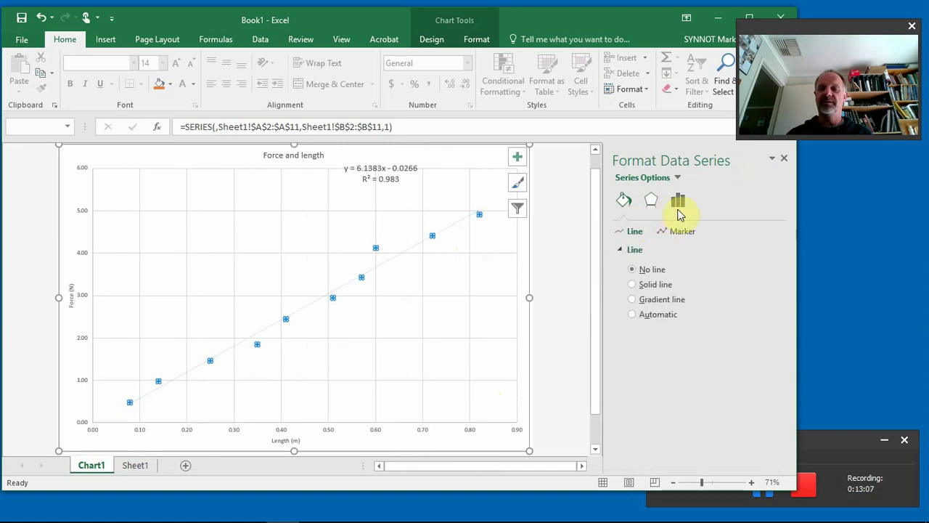
left_click(679, 207)
left_click(649, 206)
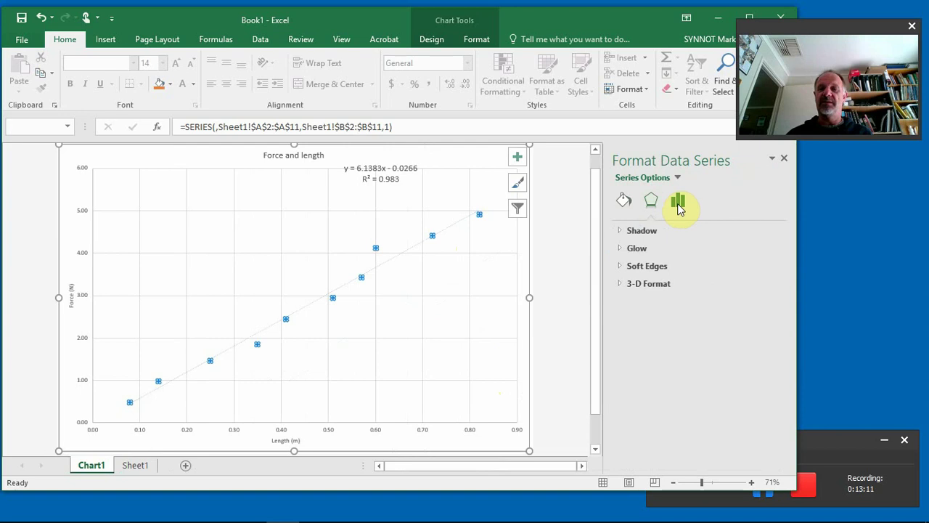
left_click(679, 207)
left_click(784, 158)
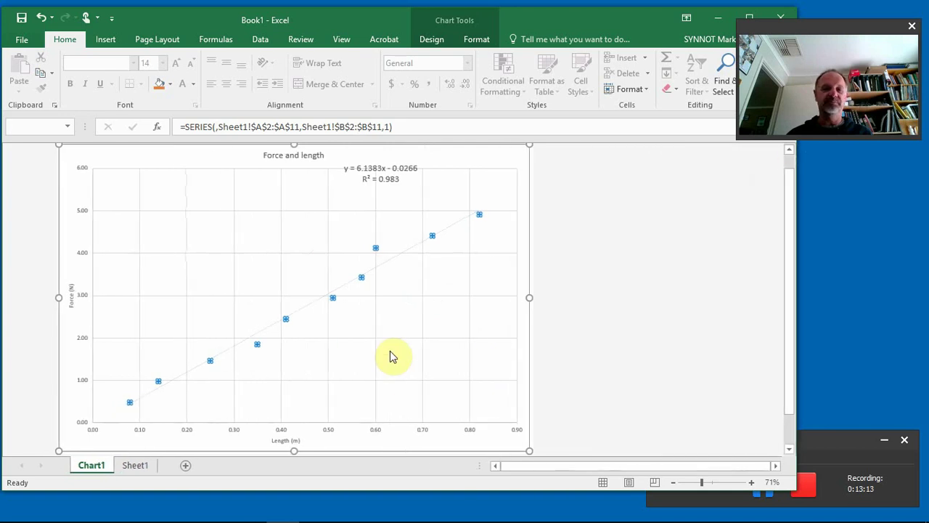
left_click(436, 37)
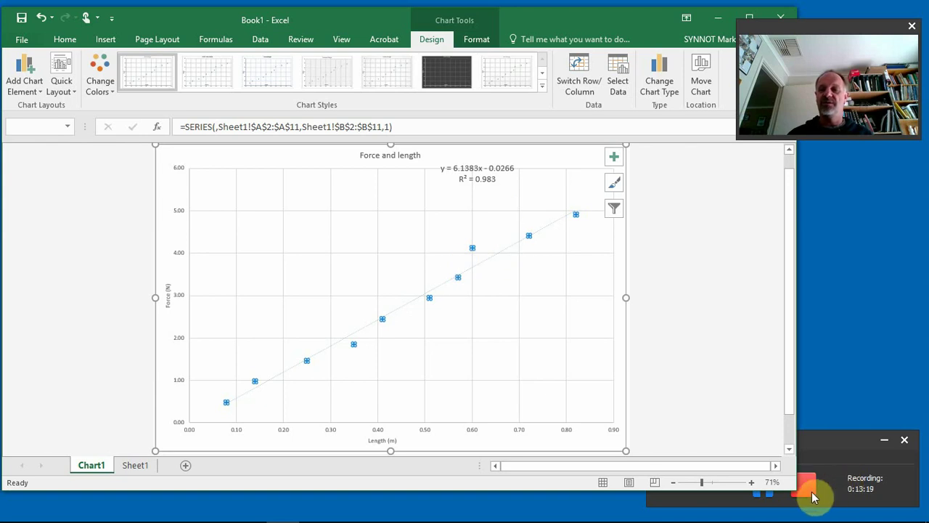
left_click(858, 442)
left_click(761, 485)
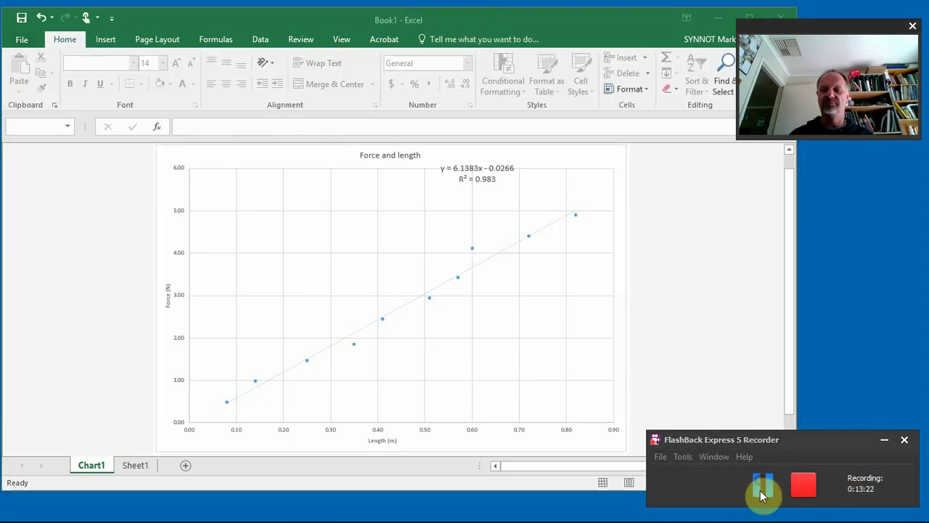
left_click(706, 305)
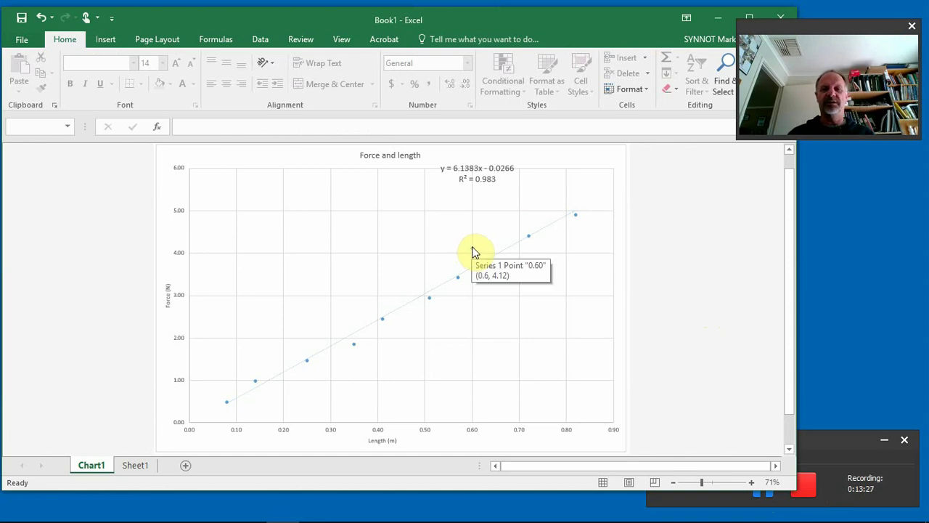
Add error bars to the chart's data series and open their detailed formatting options.
right_click(473, 250)
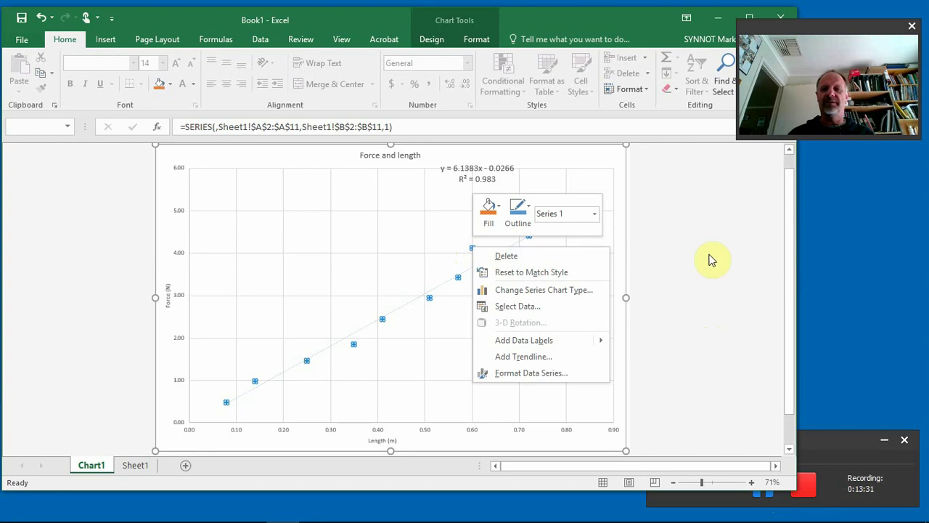
key("Escape")
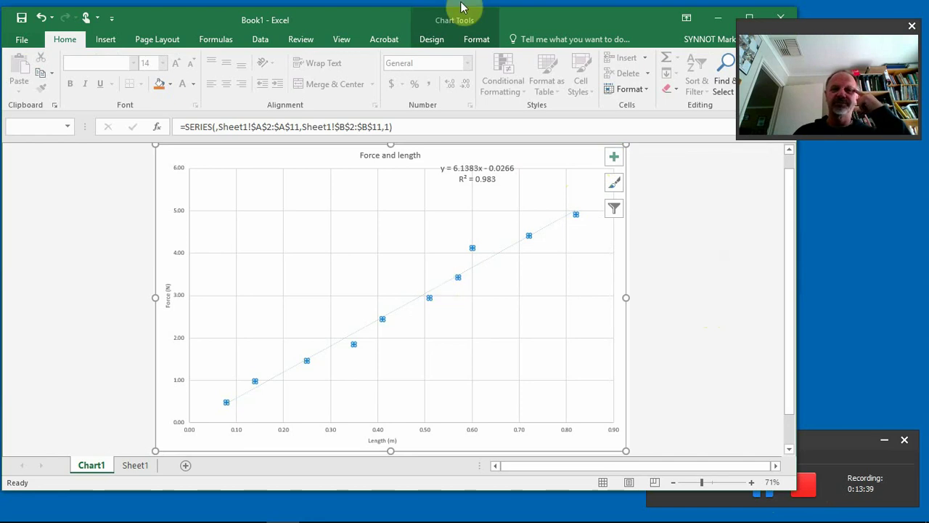
left_click(432, 40)
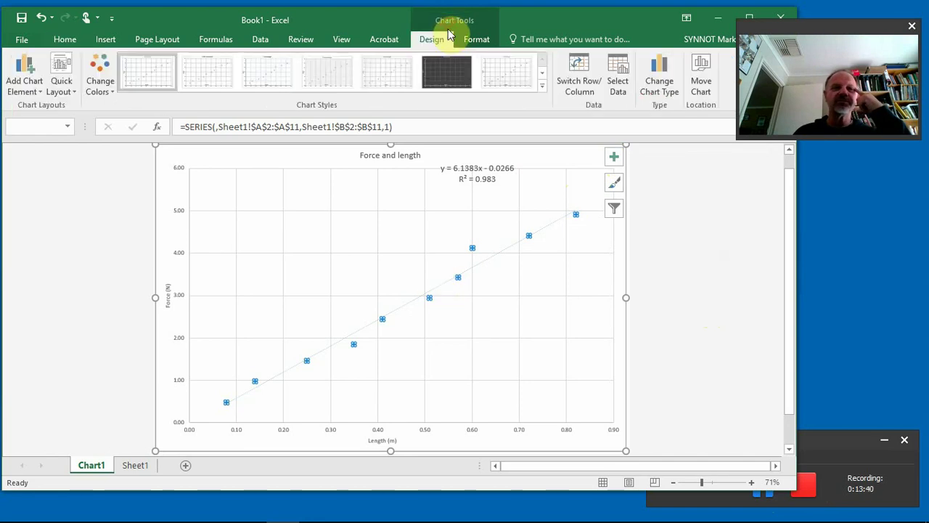
left_click(44, 91)
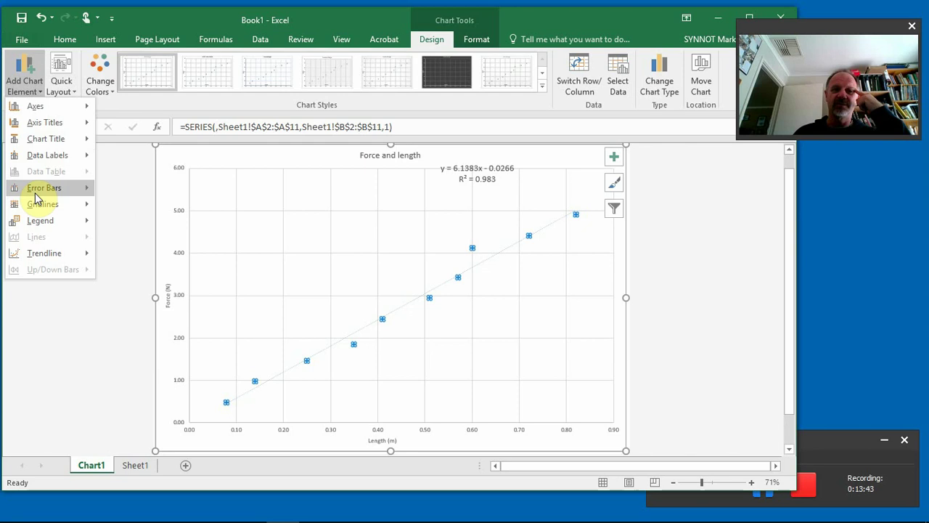
mouse_move(35, 195)
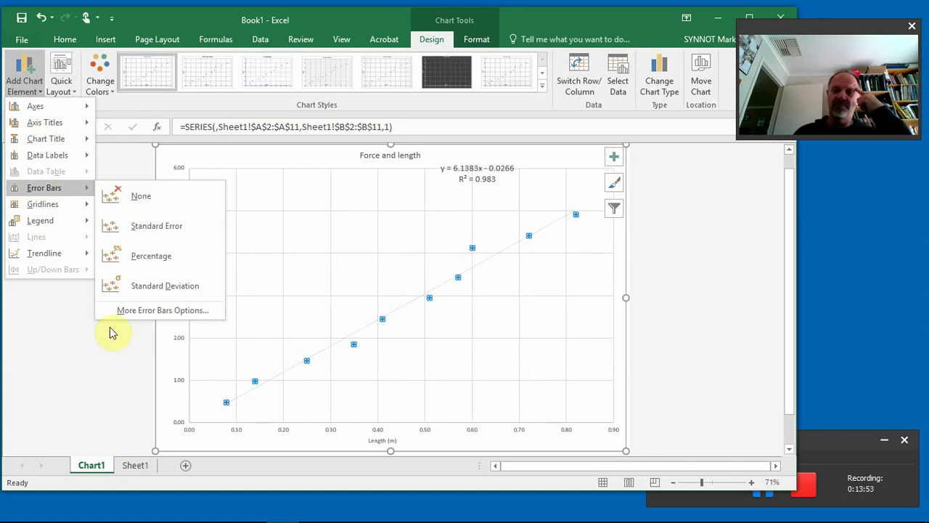
left_click(616, 158)
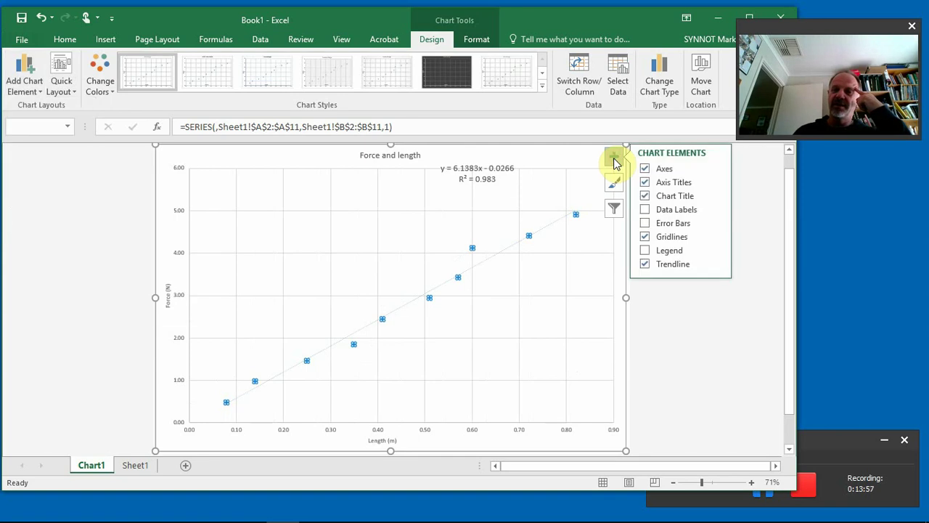
left_click(693, 224)
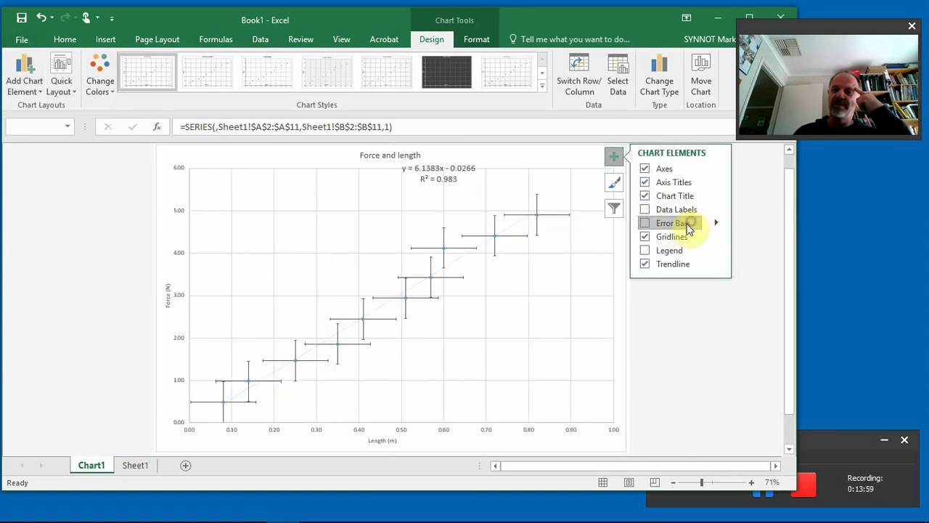
left_click(716, 223)
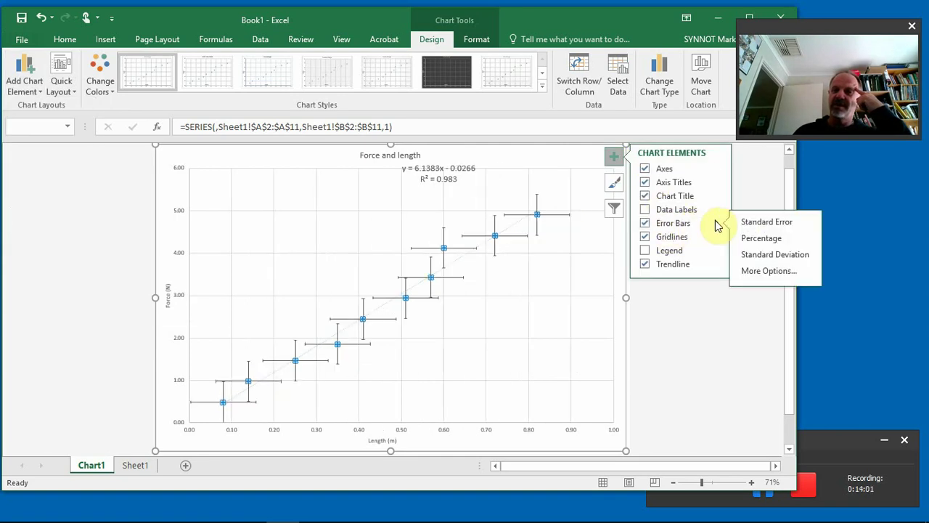
left_click(779, 277)
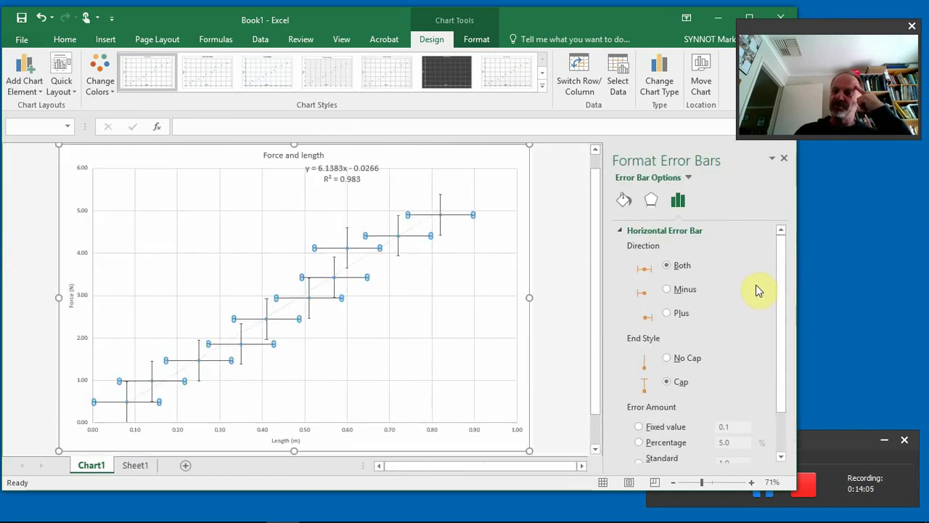
Set the horizontal error bars to a fixed value of 0.005, with caps and in both directions.
left_click_drag(781, 272, 789, 349)
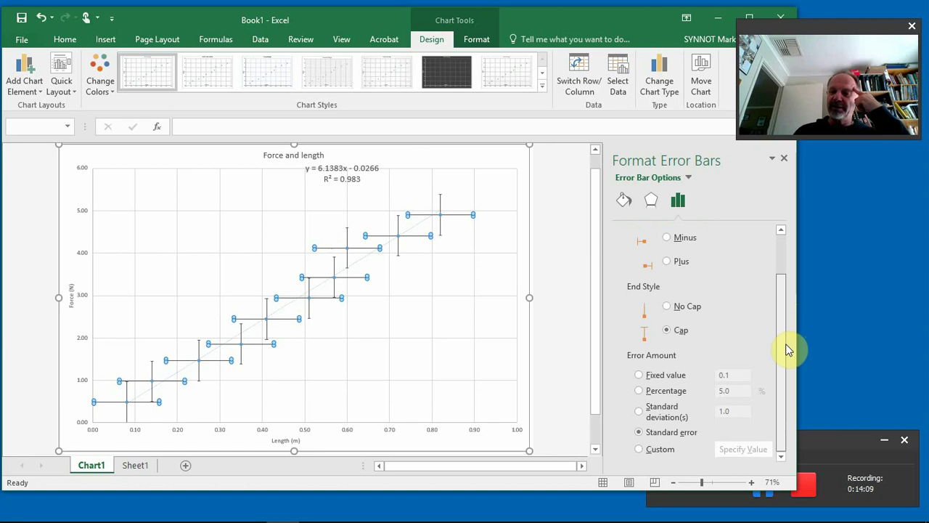
left_click(662, 377)
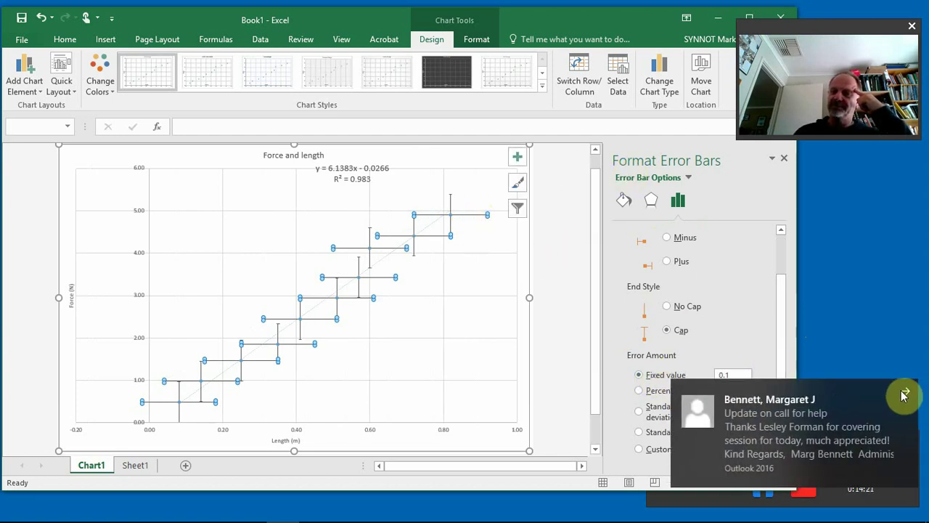
left_click(906, 392)
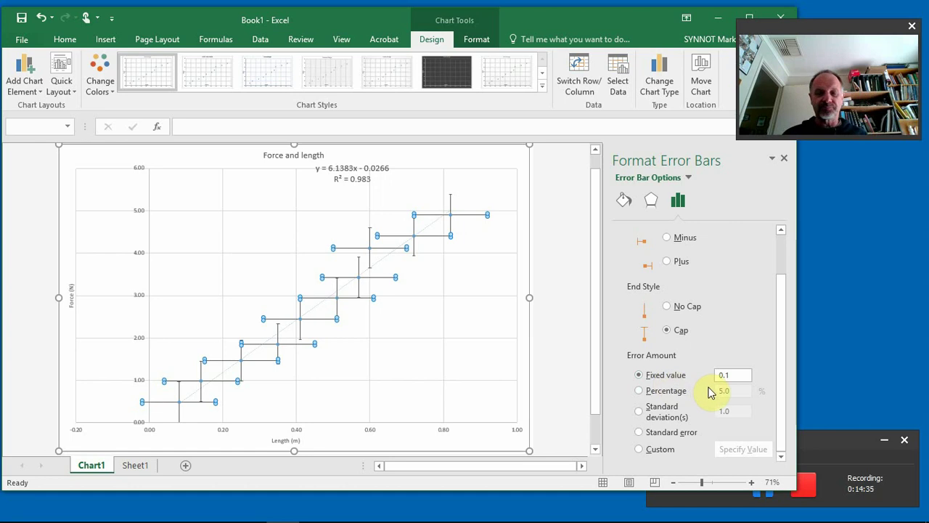
left_click(745, 376)
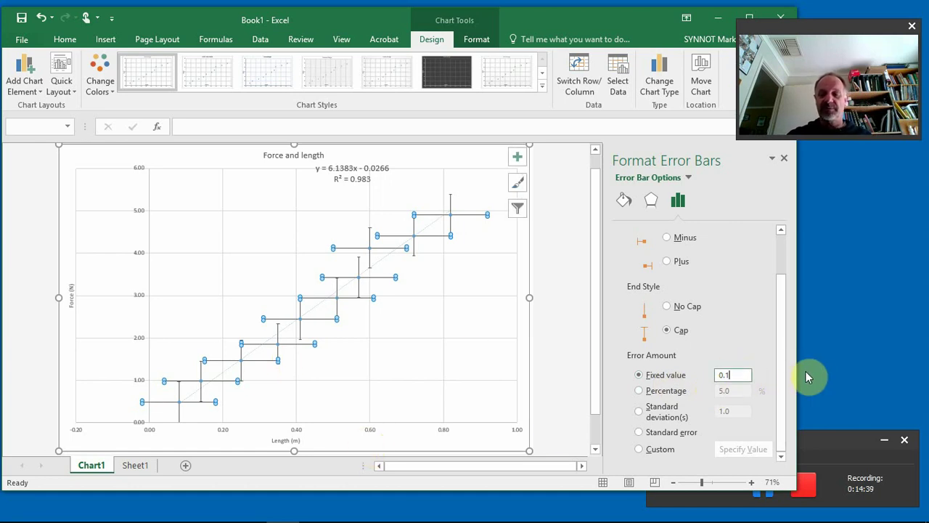
key("BackSpace")
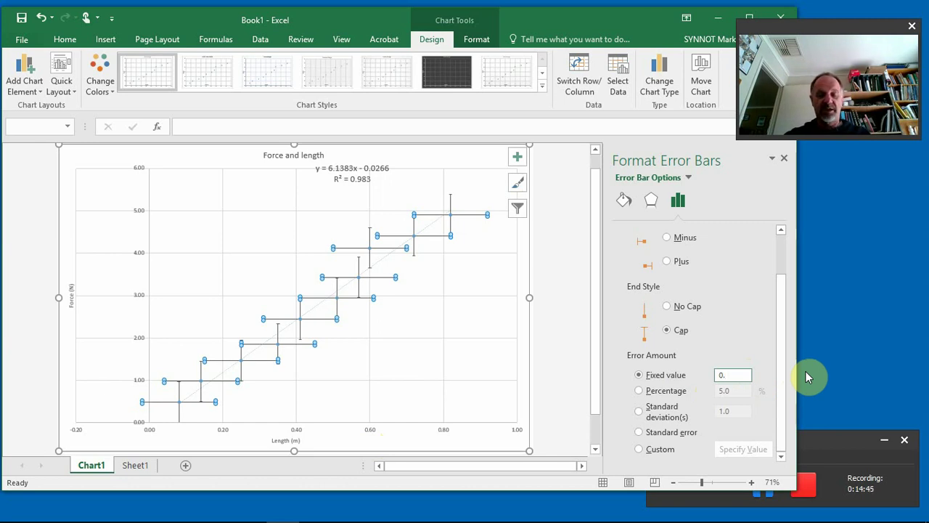
type("0")
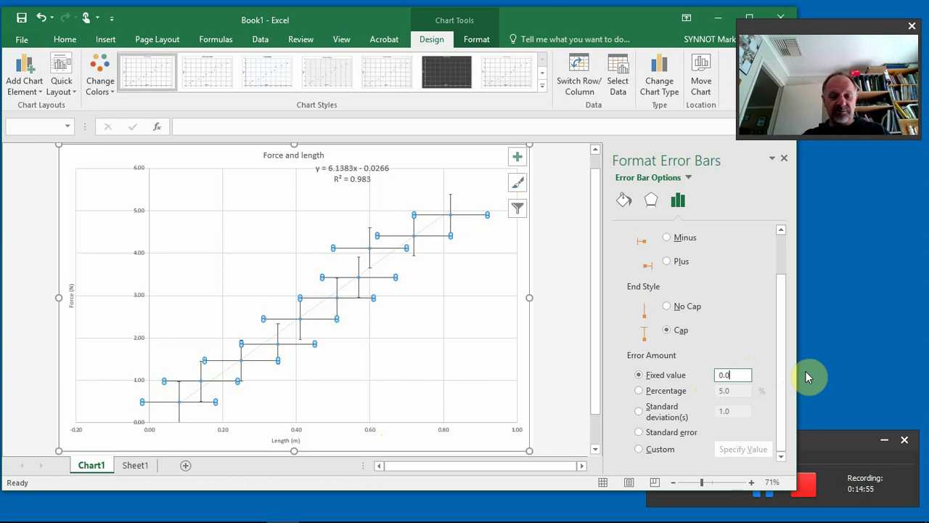
type("05")
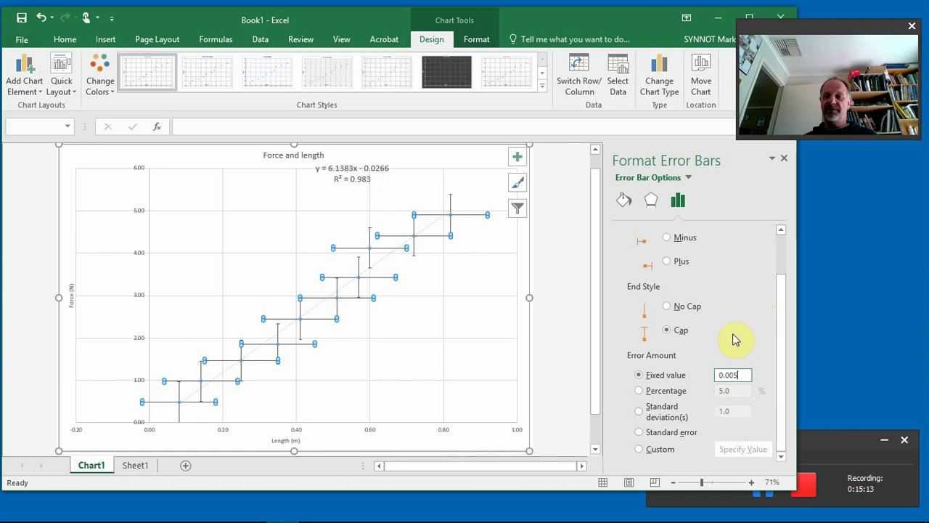
left_click(681, 330)
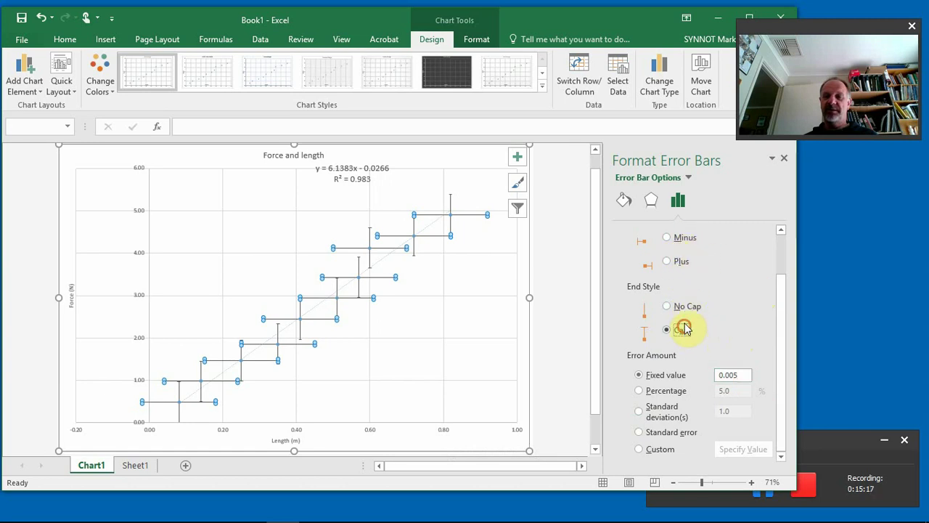
left_click_drag(779, 300, 789, 220)
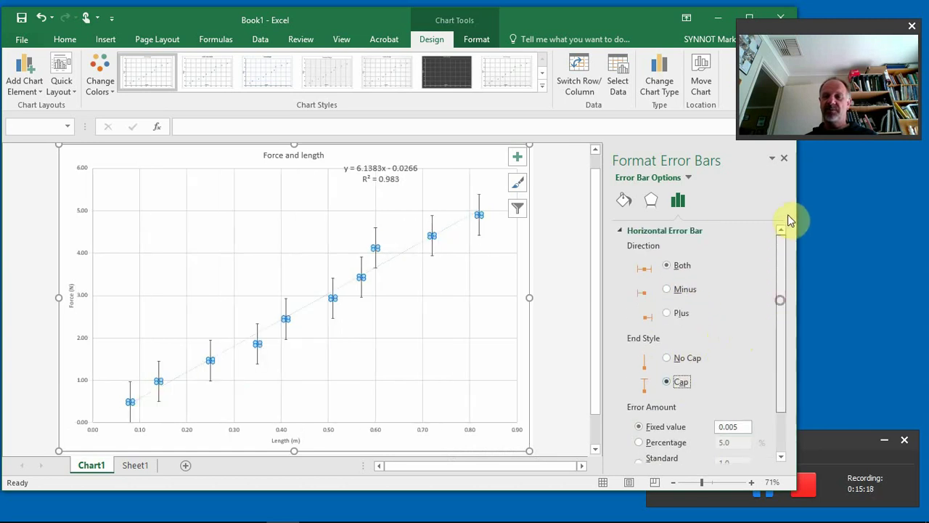
left_click(683, 266)
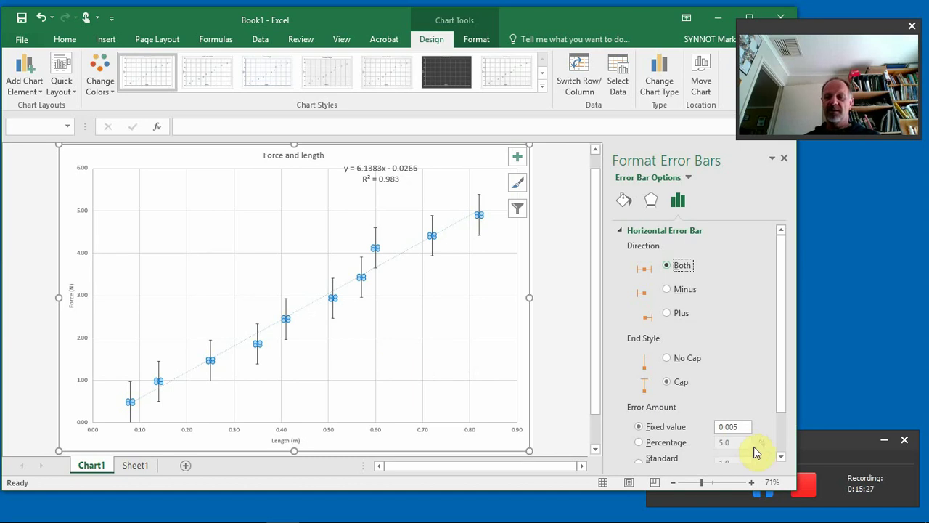
Try a fixed value of 0.05 for the horizontal error bars.
left_click(742, 426)
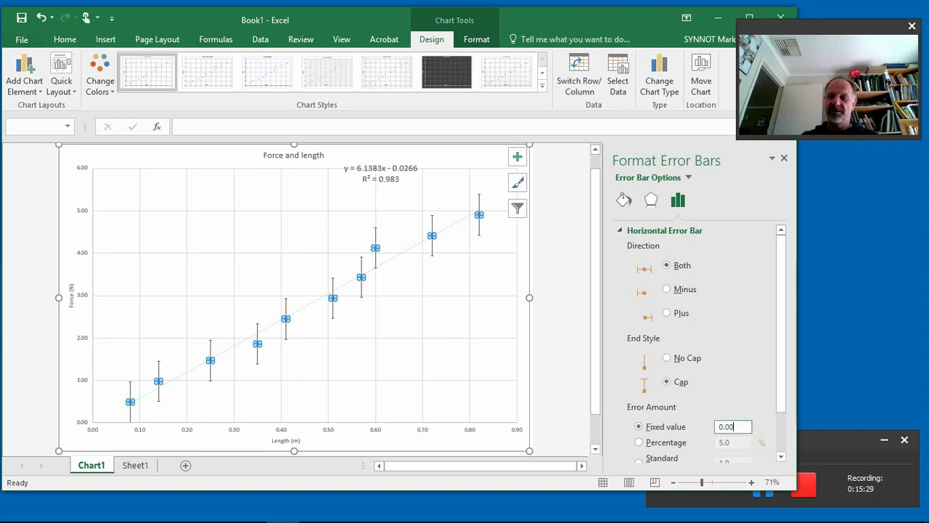
type("5")
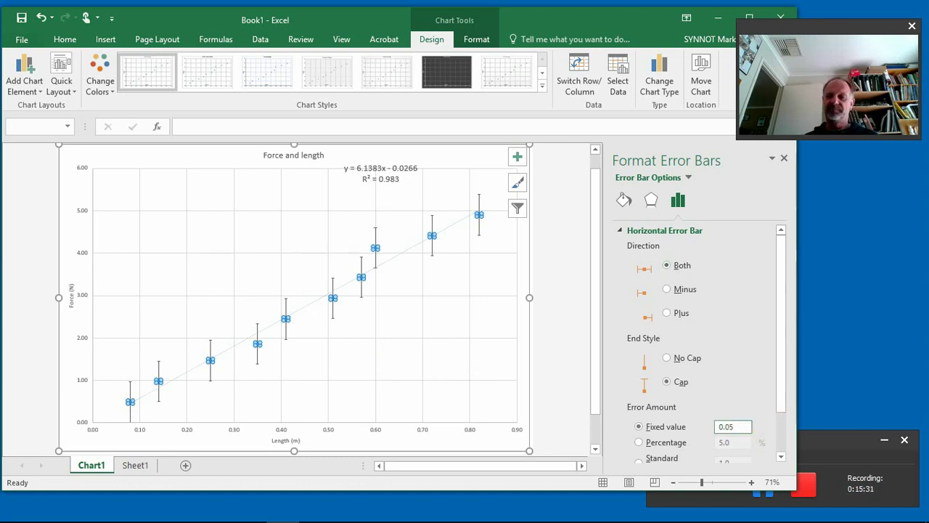
left_click(684, 267)
Set the fixed value of the horizontal error bars to 0.01.
left_click(729, 426)
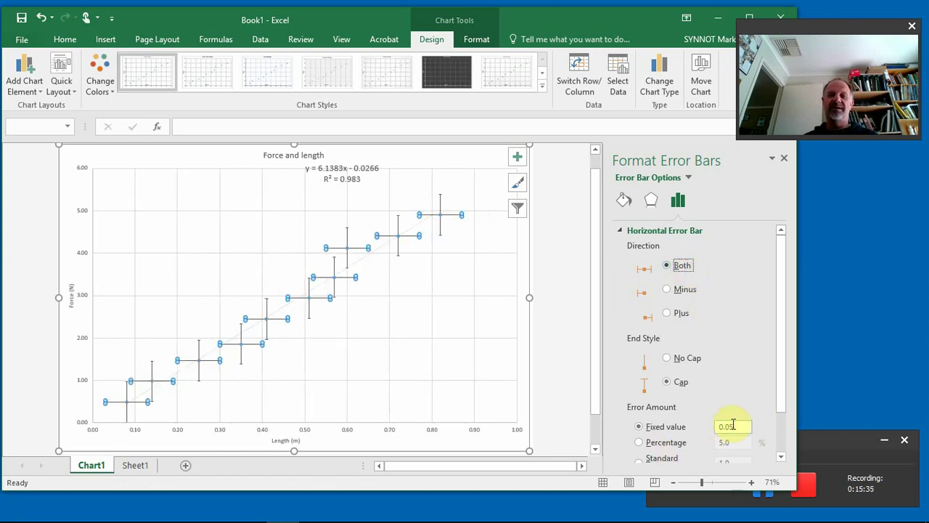
key("BackSpace")
type("1")
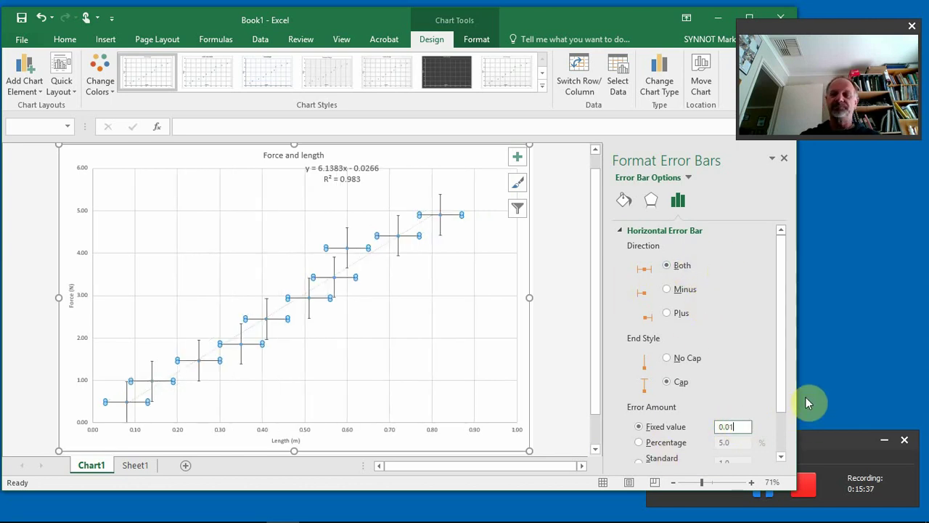
left_click(684, 266)
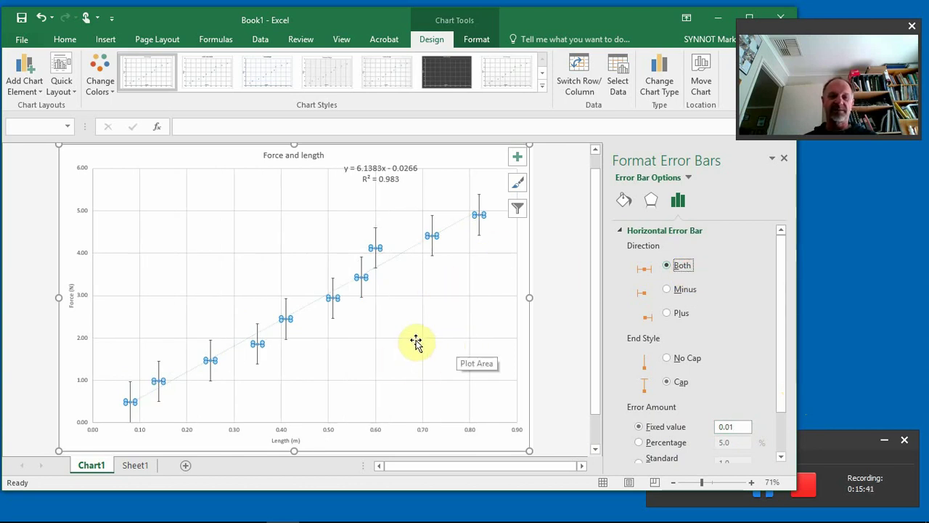
right_click(375, 242)
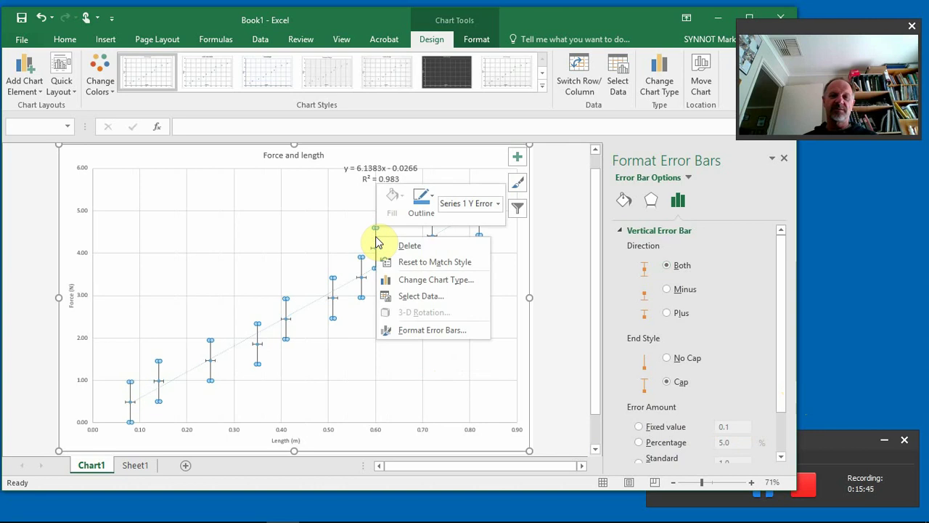
key("Escape")
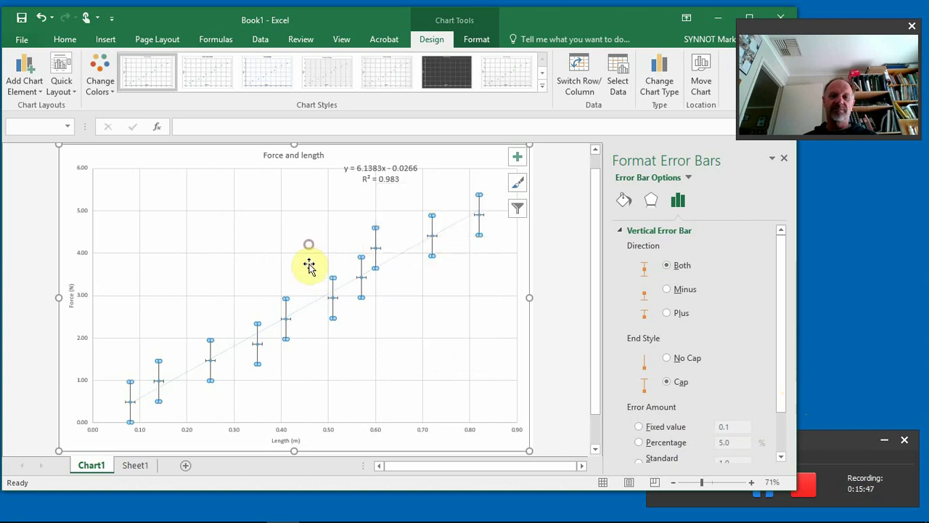
left_click(432, 239)
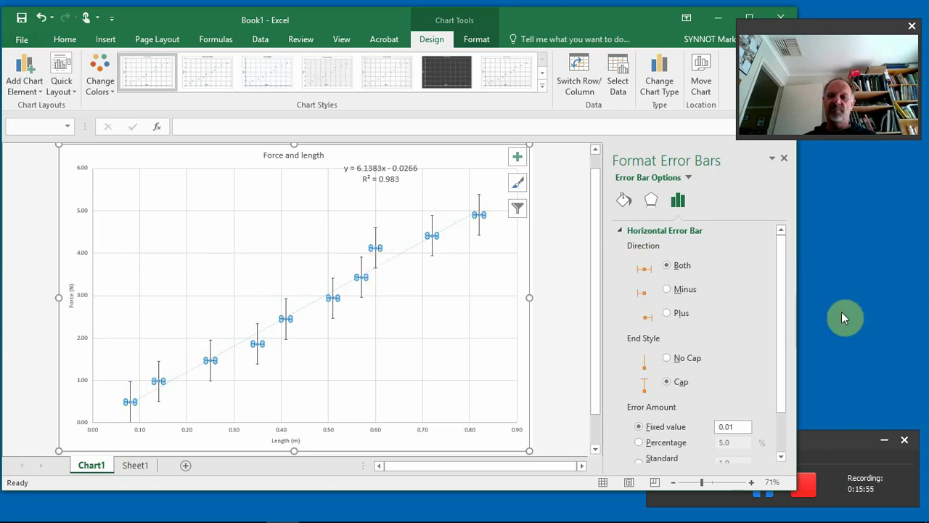
left_click_drag(782, 330, 786, 424)
scroll(784, 321, "up", 2)
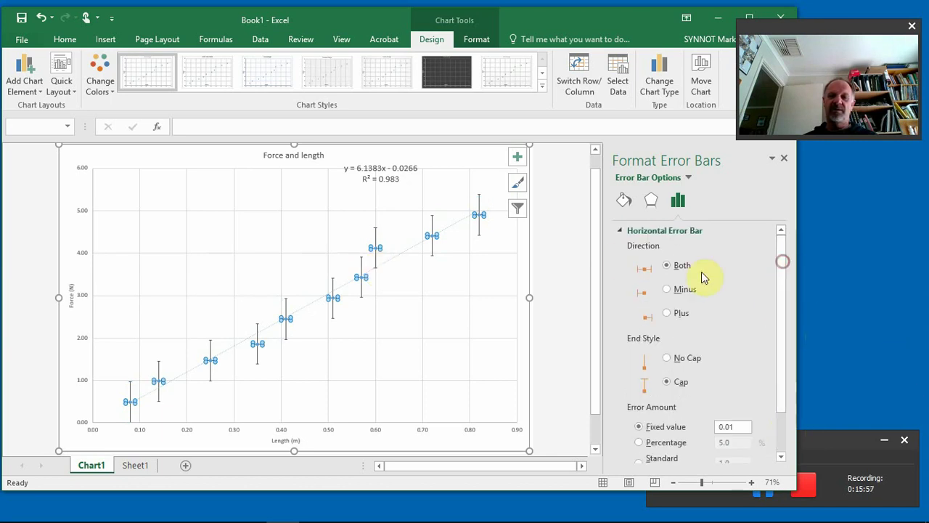
Set the vertical error bars to a fixed value of 0.05 in both directions.
right_click(433, 257)
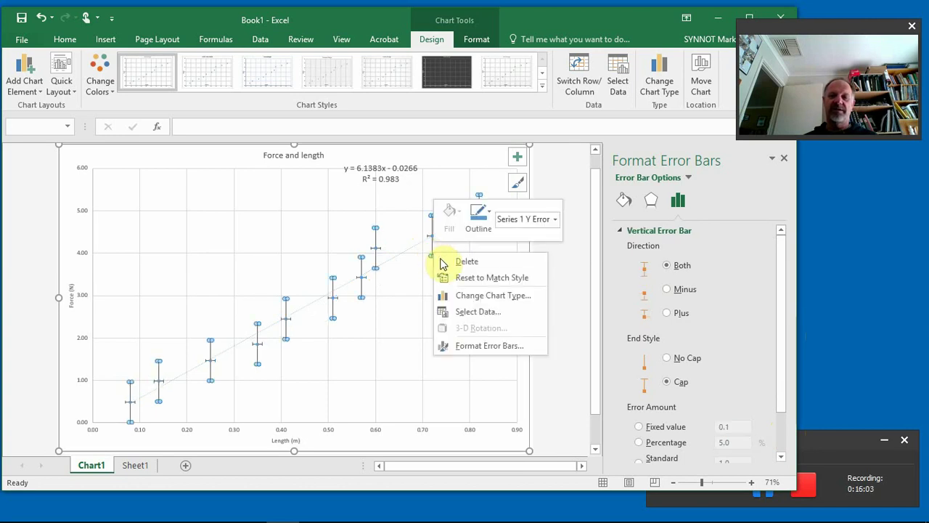
left_click(474, 346)
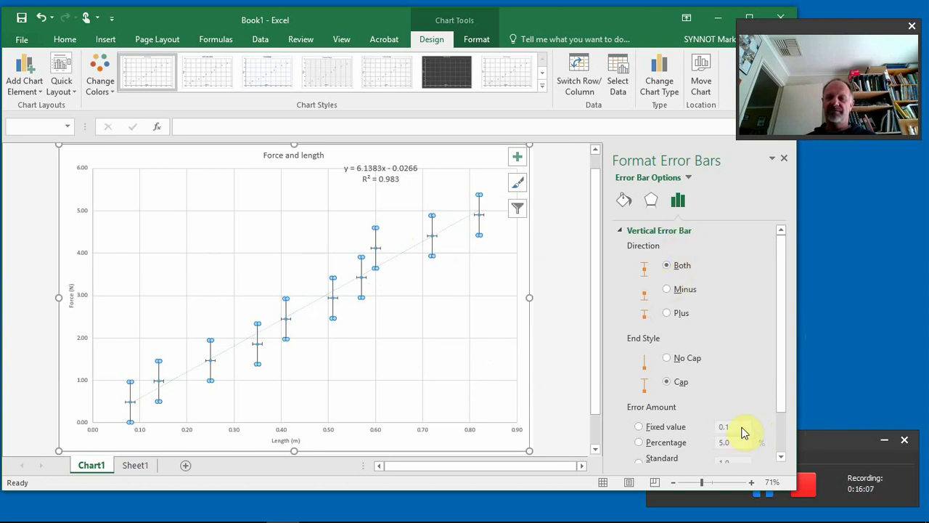
left_click(639, 428)
left_click(736, 427)
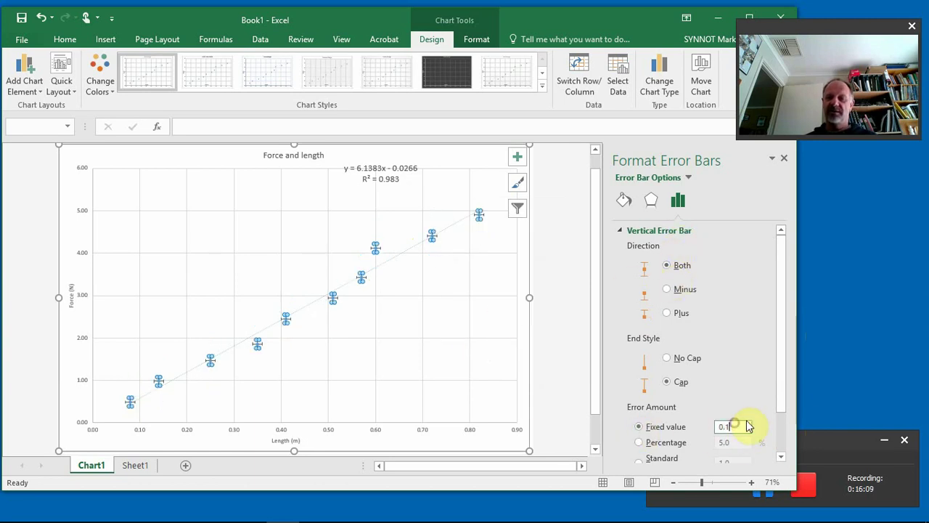
key("BackSpace")
type("0")
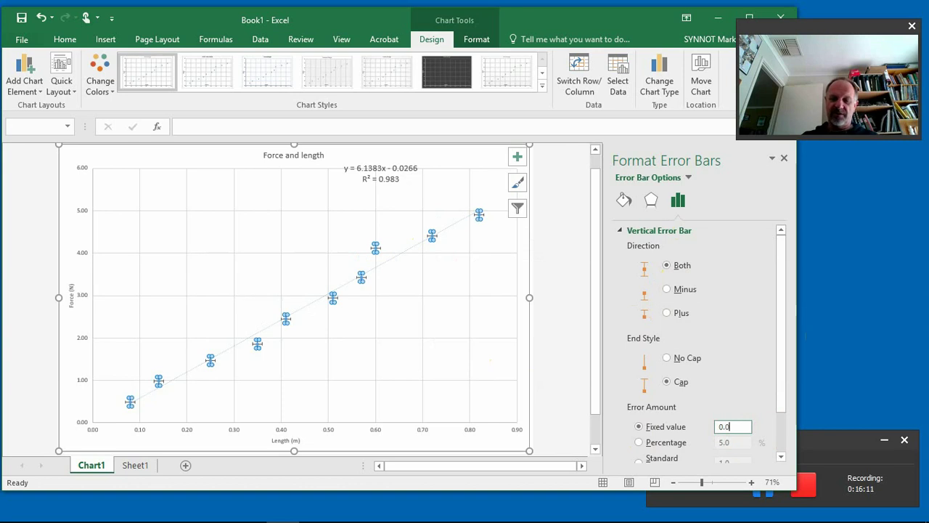
type("5")
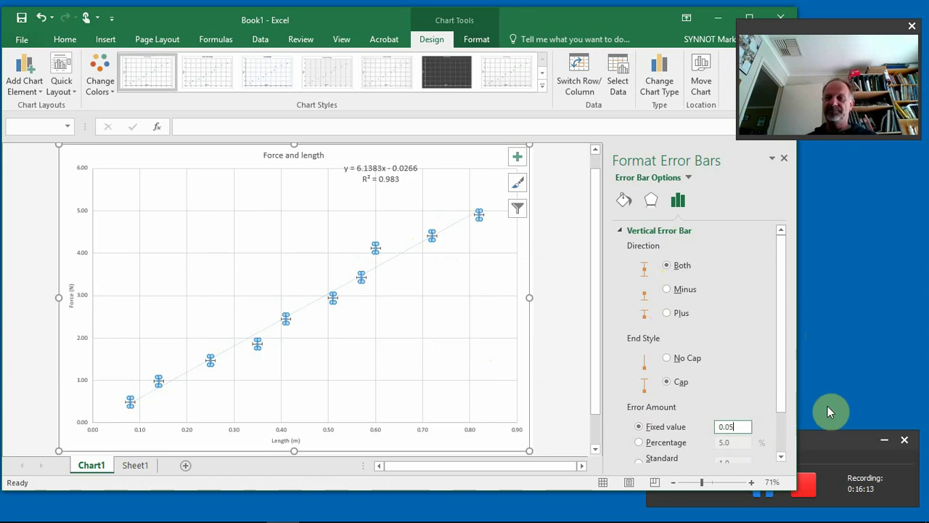
left_click(689, 268)
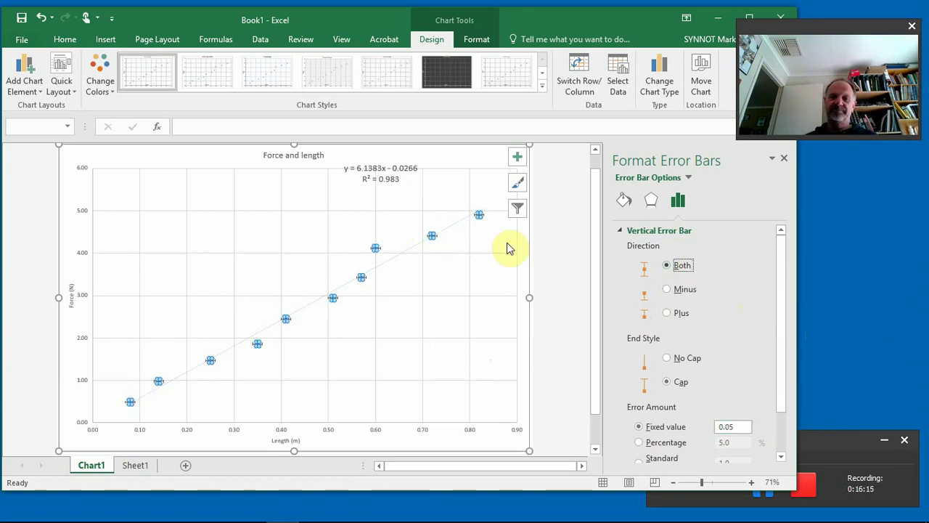
Move the trendline equation and R-squared label slightly down, clear of the plot's upper gridline, and deselect the chart.
left_click(395, 352)
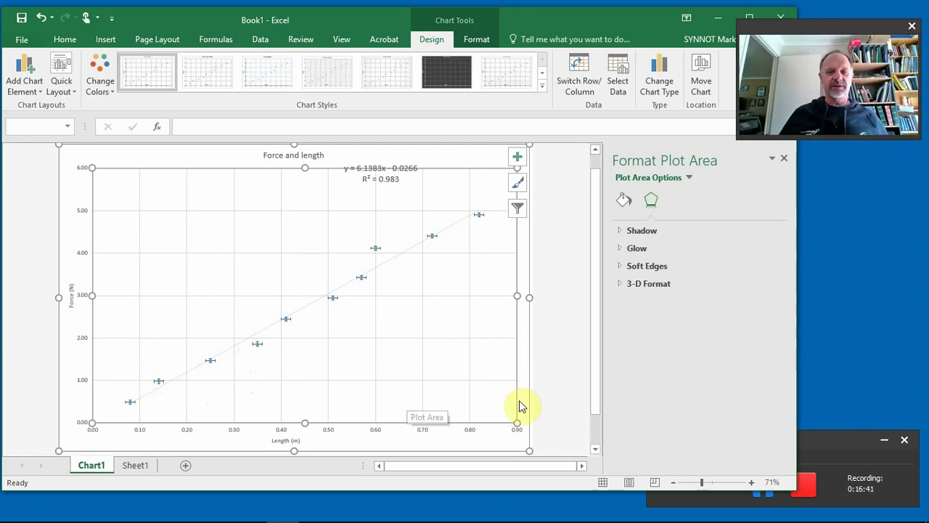
left_click(384, 170)
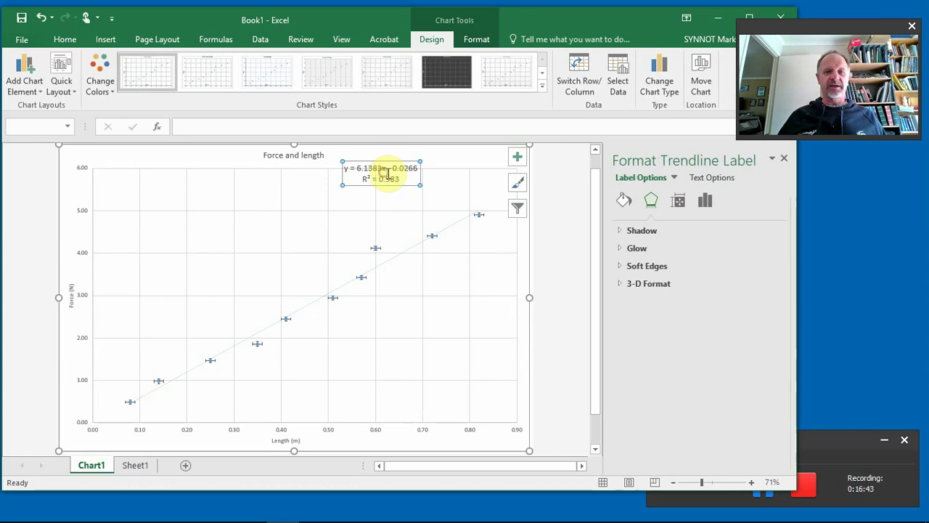
left_click_drag(387, 166, 386, 179)
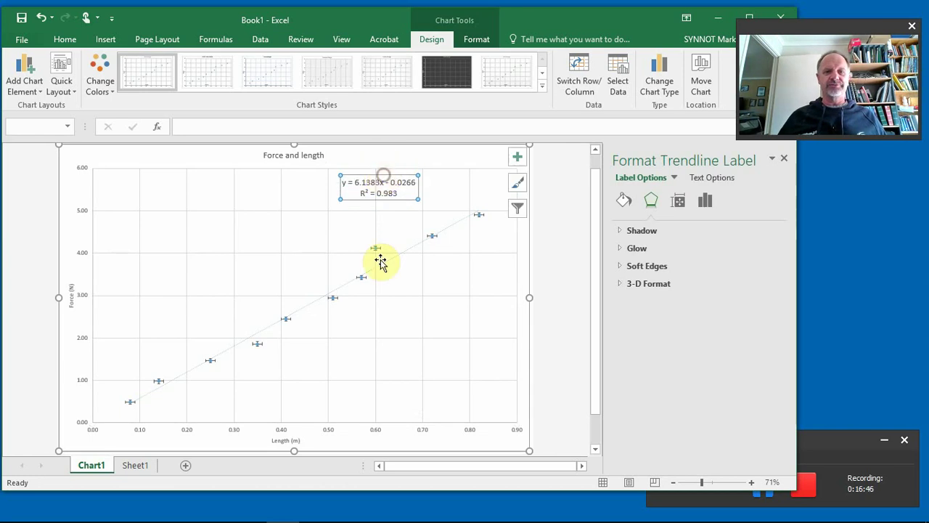
left_click(567, 295)
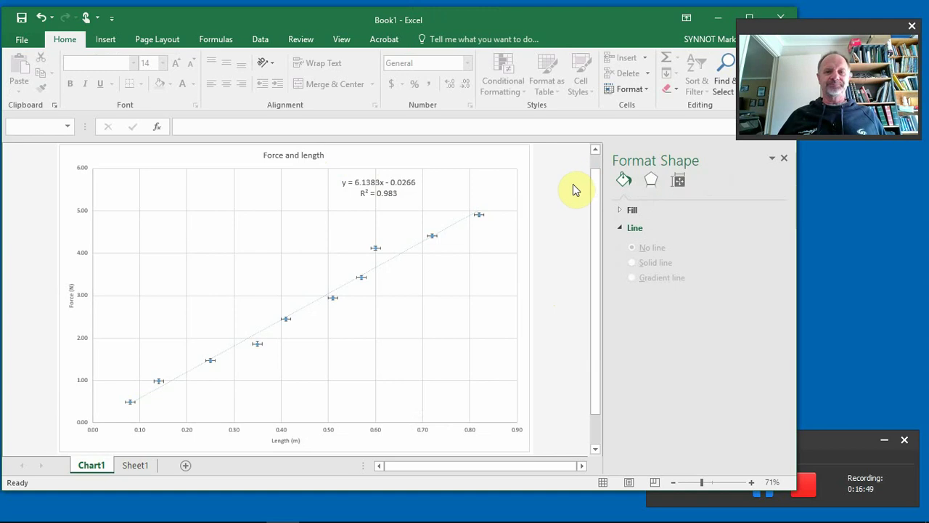